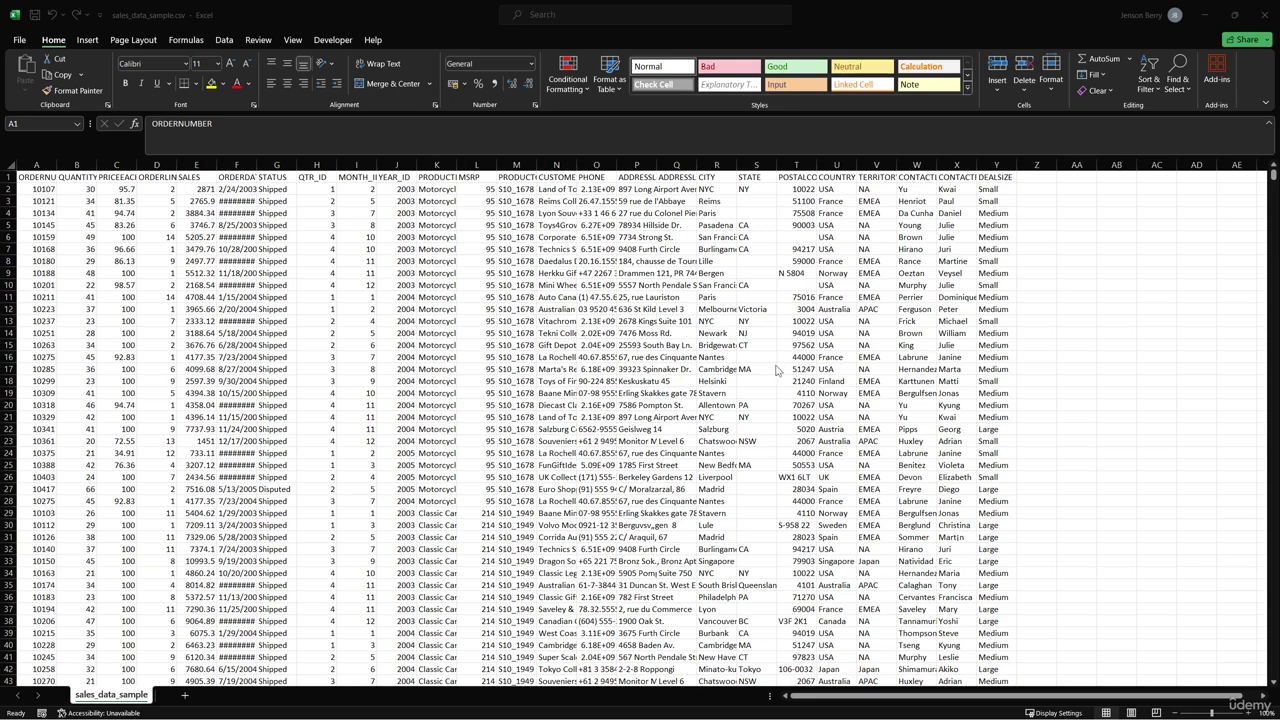
Turn on filtering for the header row of the sales data table.
{"action": "left_click", "coordinate": [636, 356]}
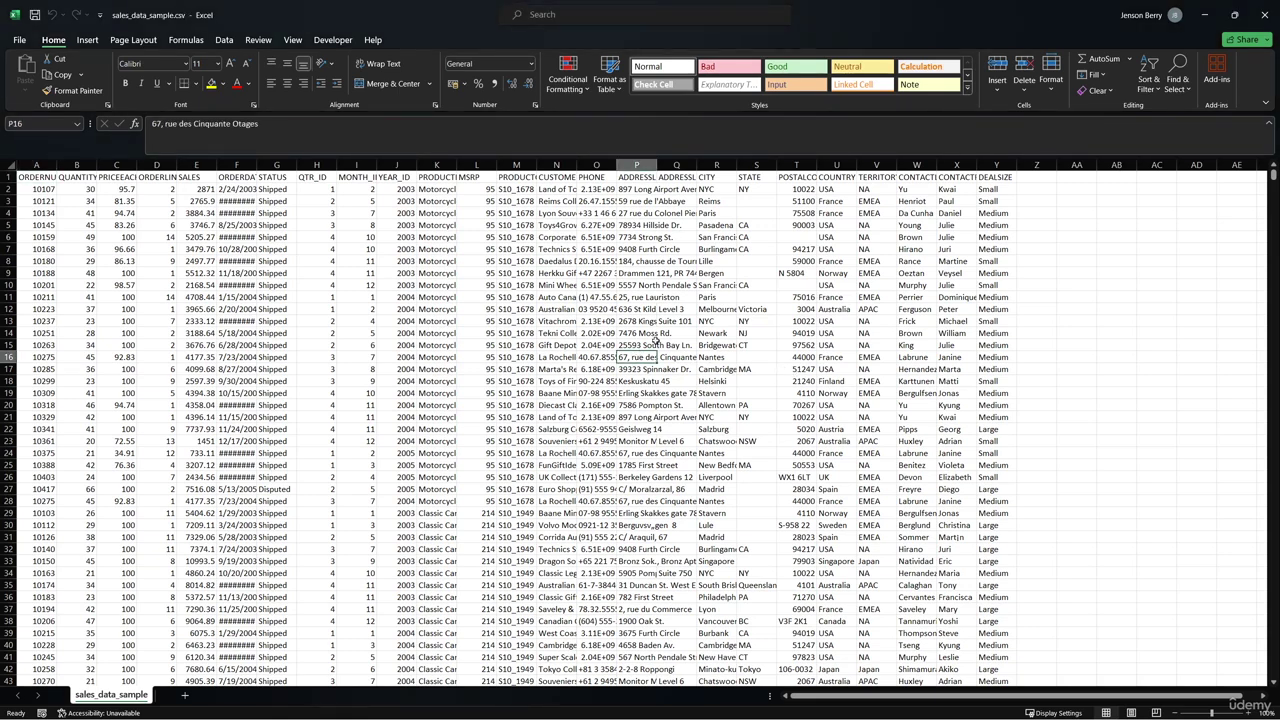
{"action": "left_click", "coordinate": [1151, 93]}
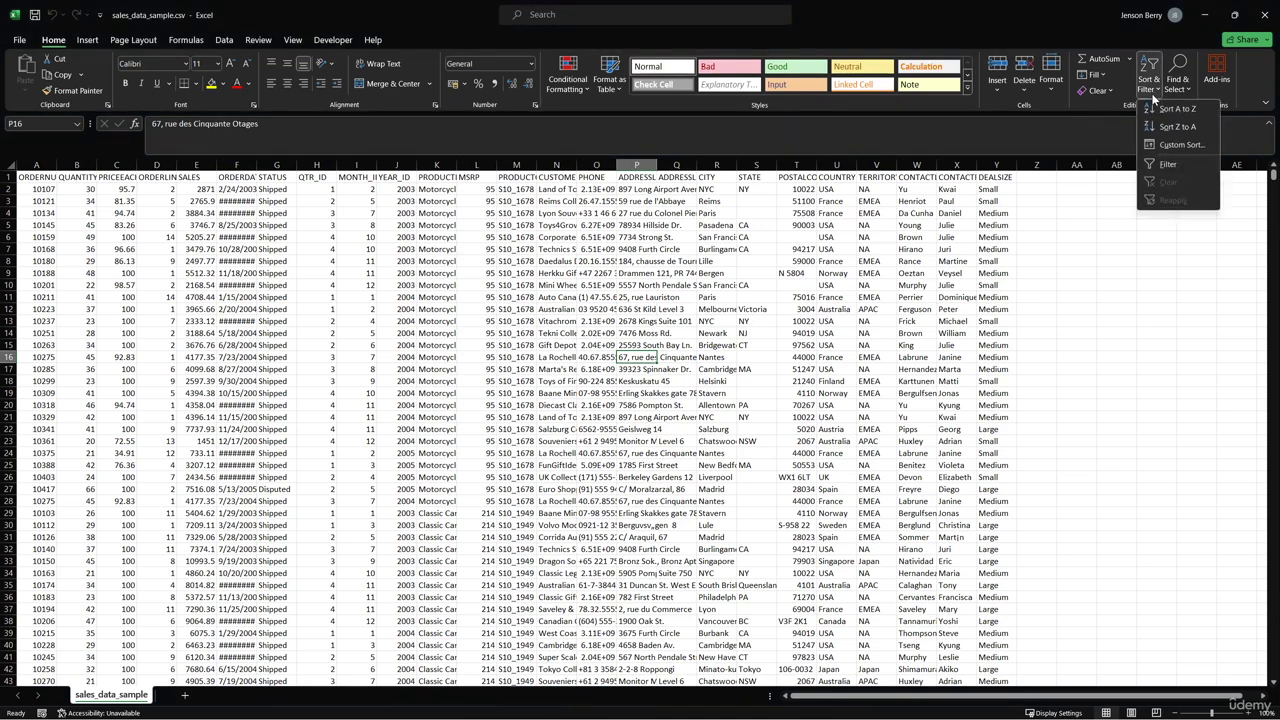
{"action": "left_click", "coordinate": [1165, 165]}
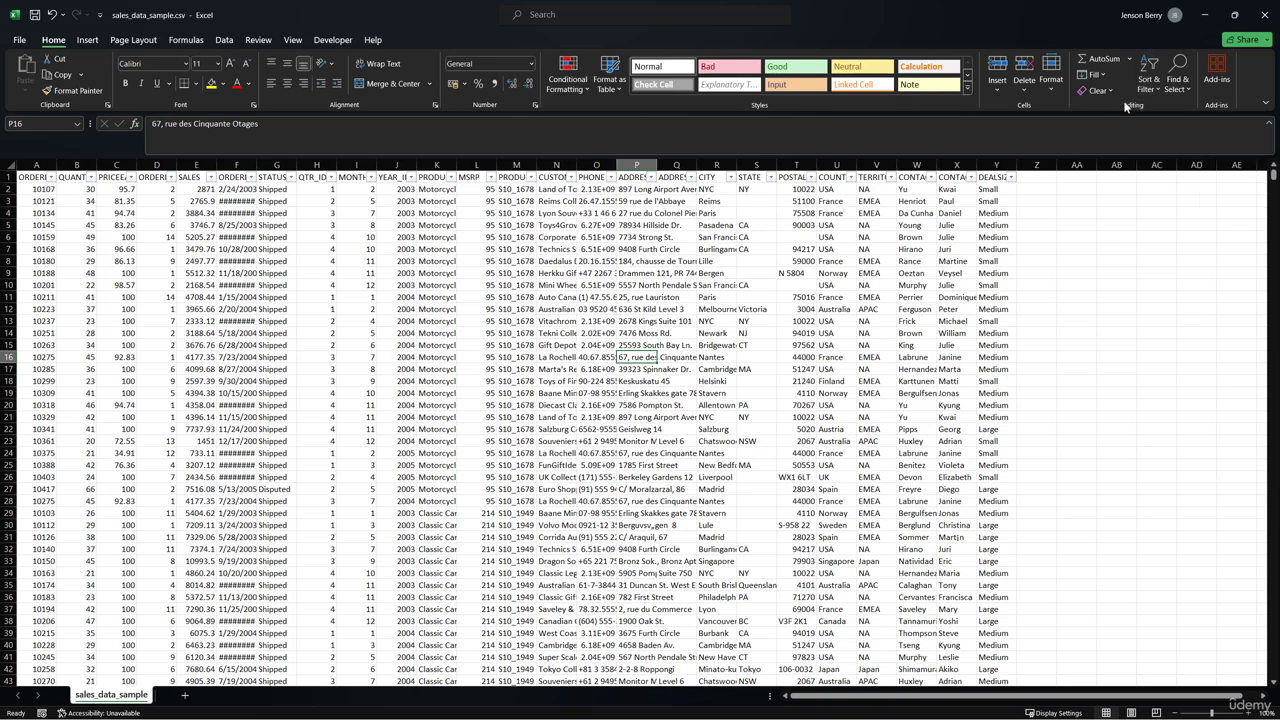
{"action": "left_click", "coordinate": [236, 43]}
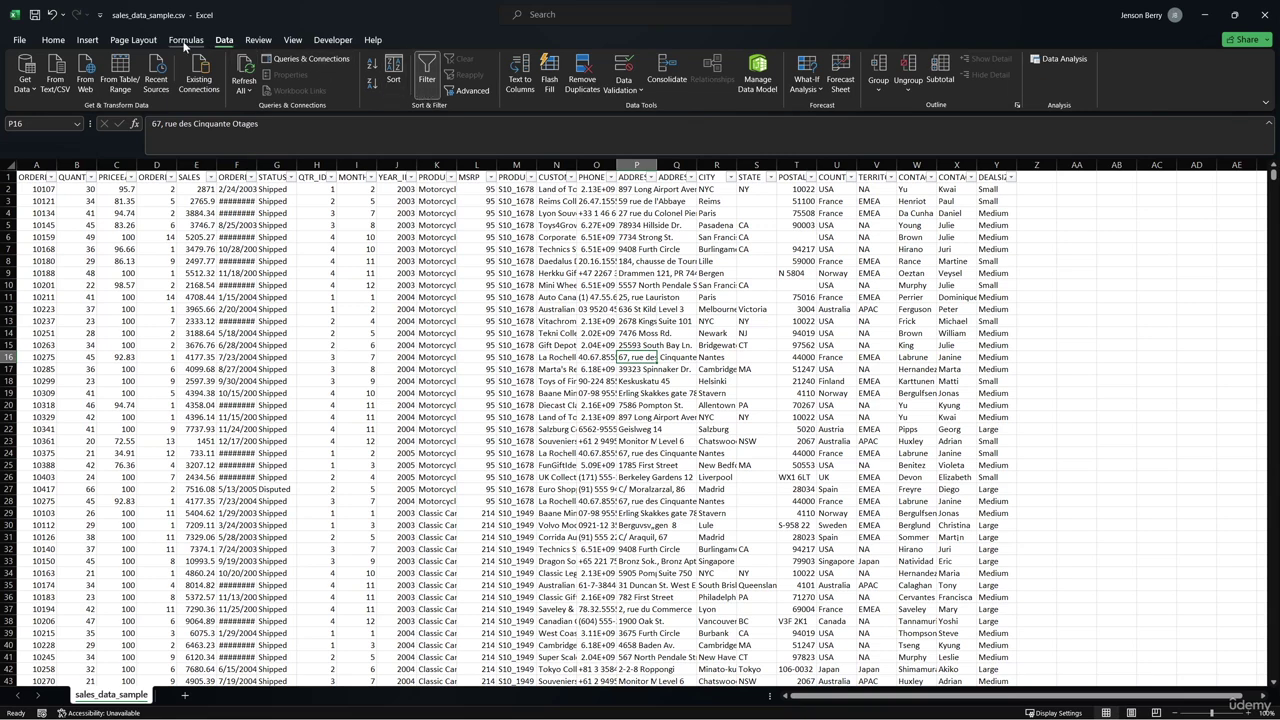
{"action": "left_click", "coordinate": [60, 41]}
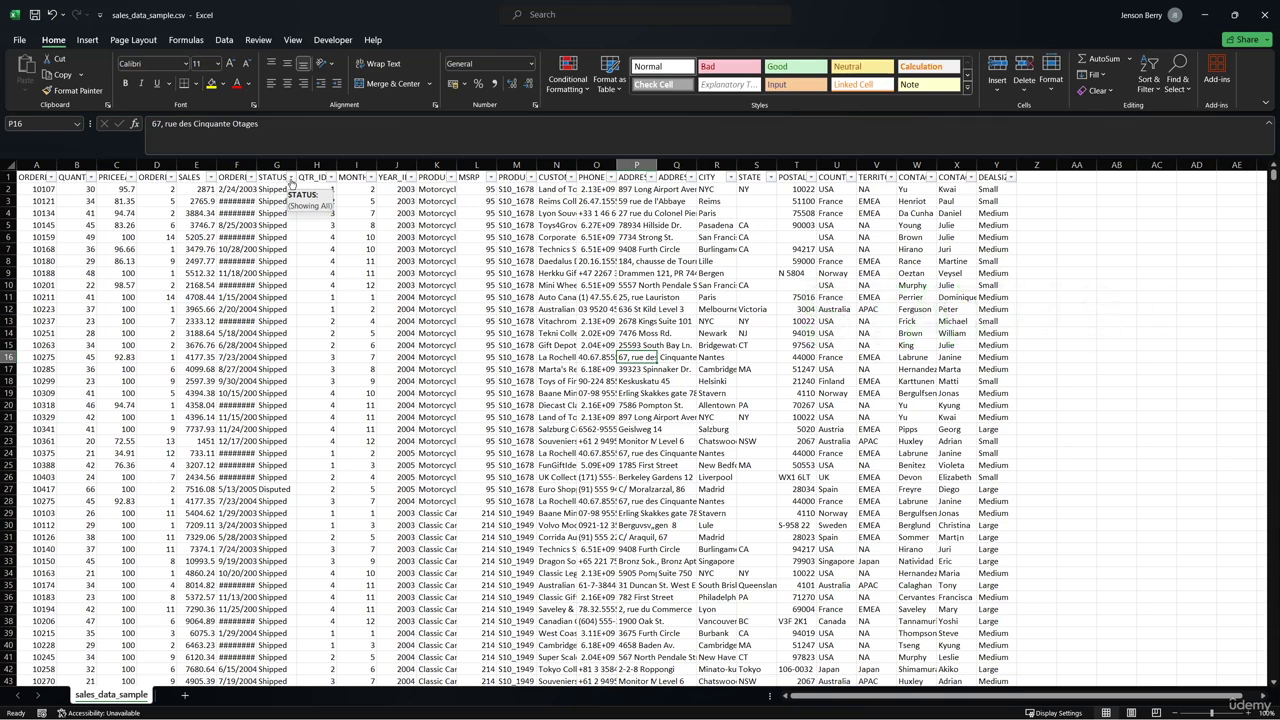
Filter the STATUS column to show only rows marked Resolved.
{"action": "left_click", "coordinate": [291, 178]}
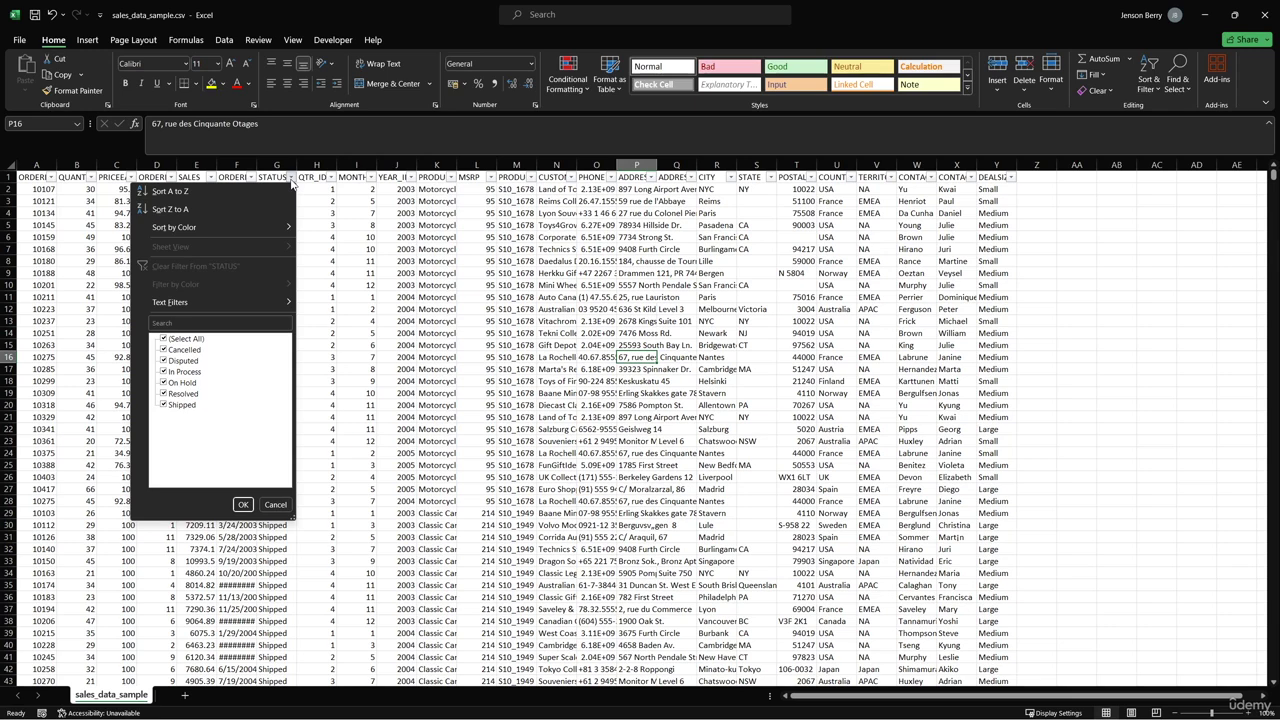
{"action": "left_click", "coordinate": [165, 340]}
{"action": "left_click", "coordinate": [165, 394]}
{"action": "left_click", "coordinate": [244, 503]}
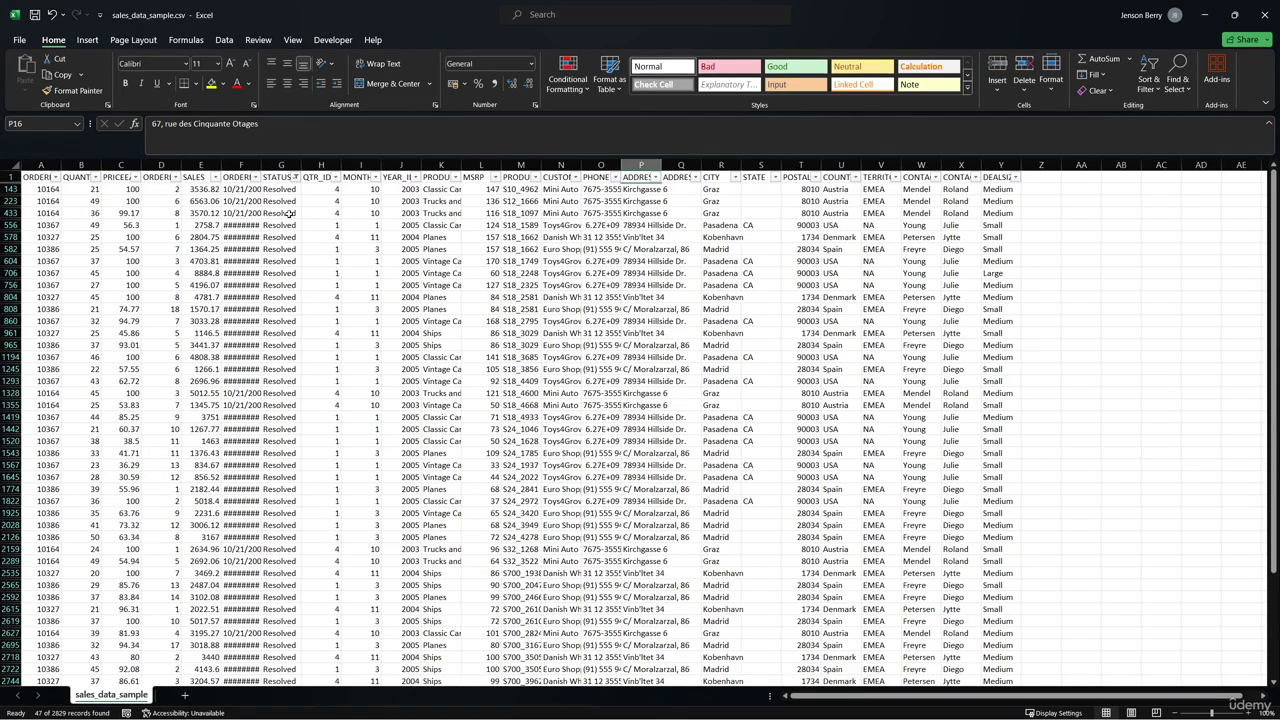
Look through the Resolved rows and clear the filter from the STATUS column.
{"action": "scroll", "coordinate": [289, 216], "scroll_direction": "down", "scroll_amount": 2}
{"action": "scroll", "coordinate": [289, 216], "scroll_direction": "down", "scroll_amount": 3}
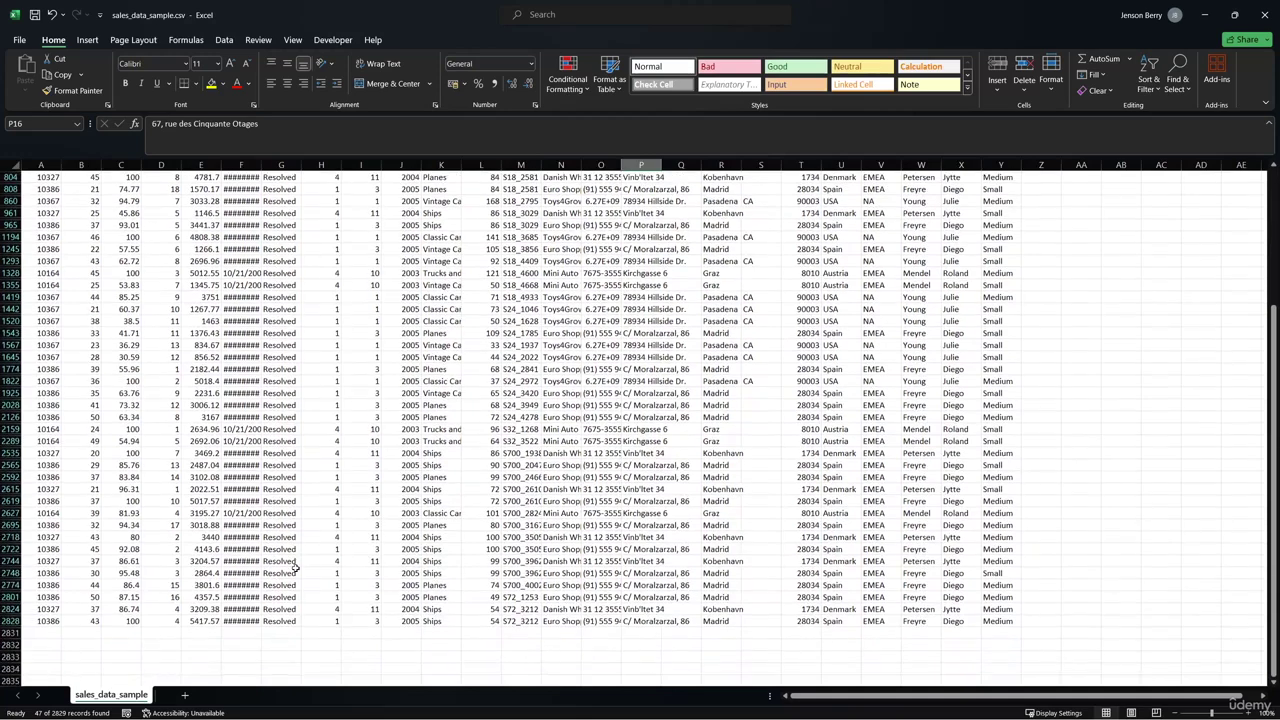
{"action": "scroll", "coordinate": [288, 563], "scroll_direction": "up", "scroll_amount": 3}
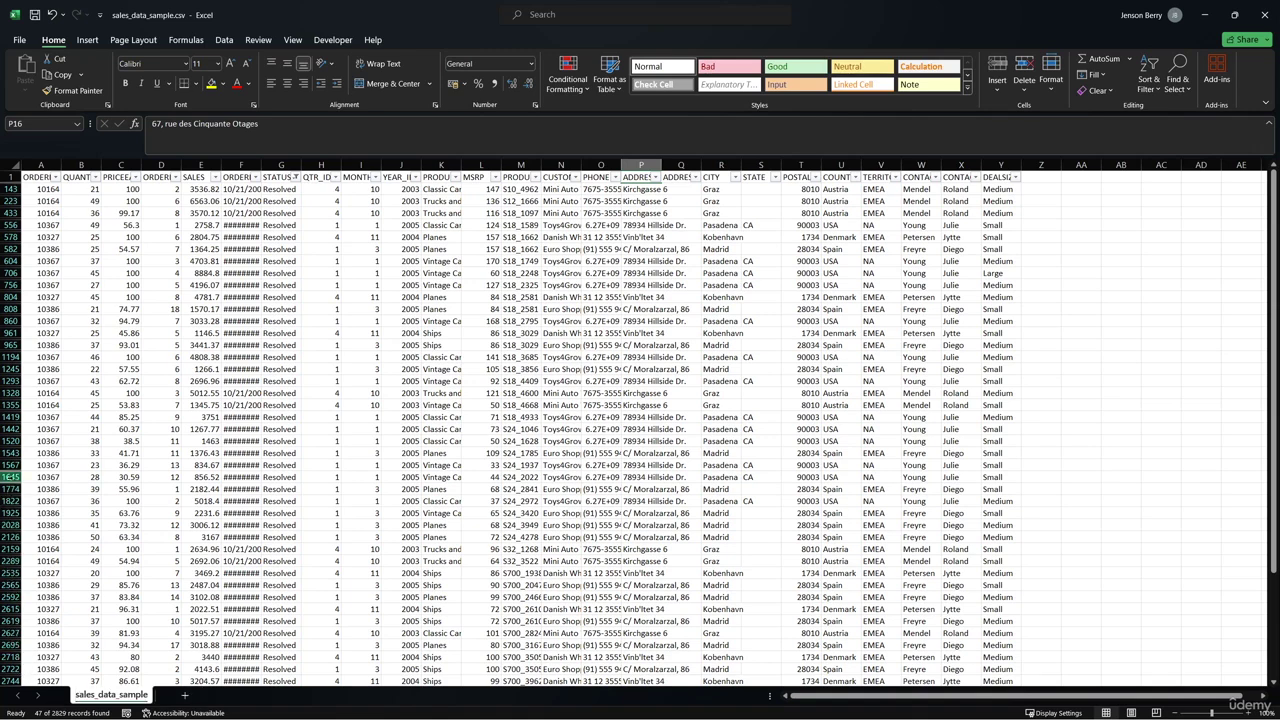
{"action": "scroll", "coordinate": [10, 390], "scroll_direction": "down", "scroll_amount": 1}
{"action": "scroll", "coordinate": [10, 390], "scroll_direction": "down", "scroll_amount": 2}
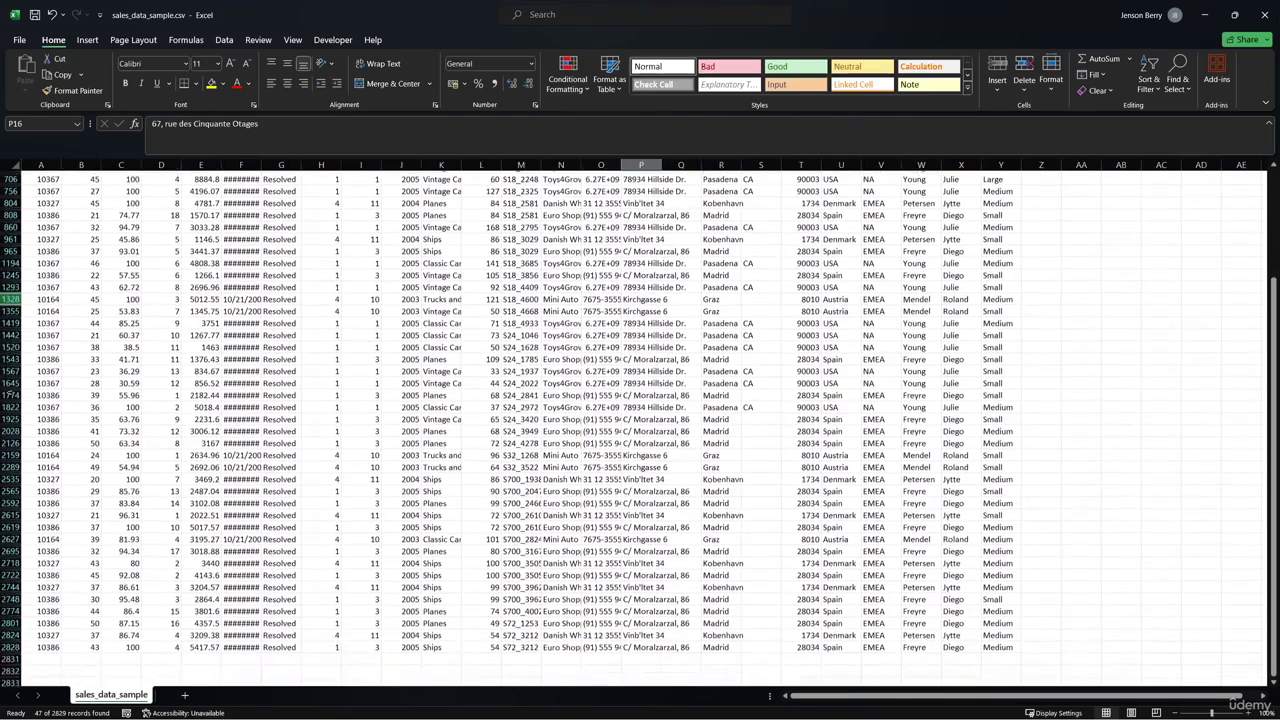
{"action": "scroll", "coordinate": [10, 390], "scroll_direction": "up", "scroll_amount": 3}
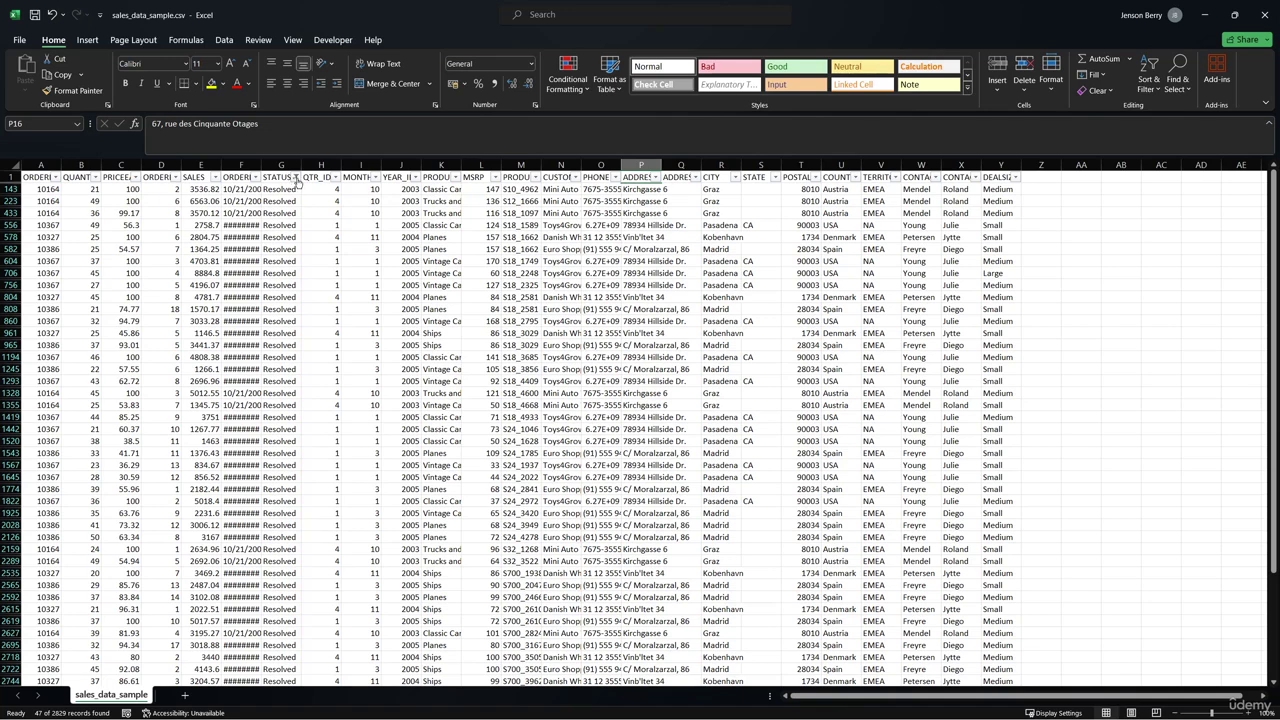
{"action": "left_click", "coordinate": [296, 177]}
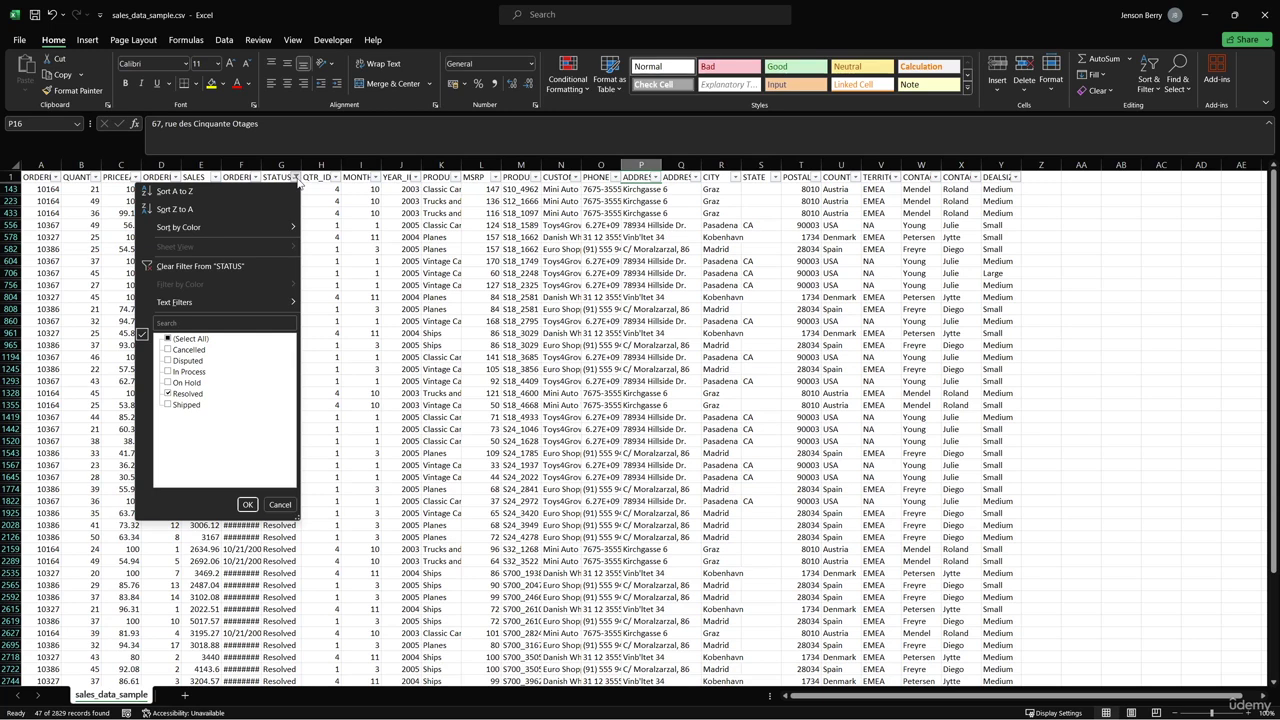
{"action": "left_click", "coordinate": [200, 265]}
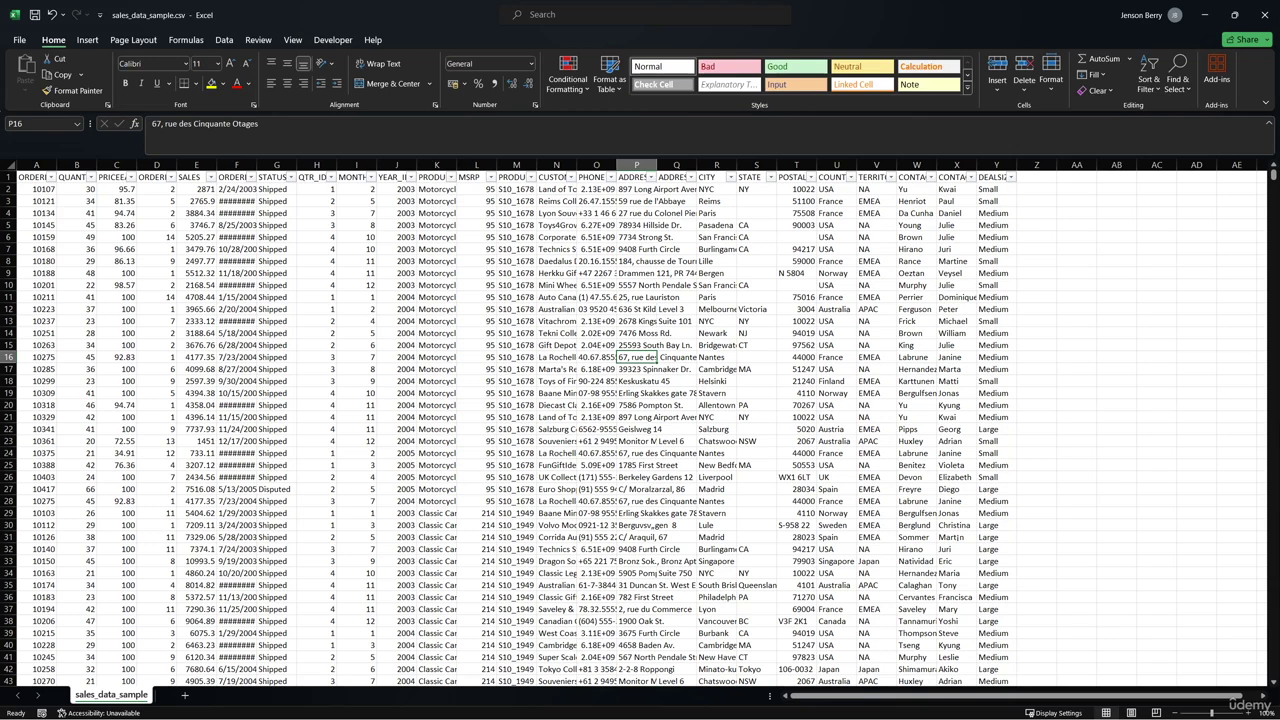
Filter the SALES column to show rows with values greater than or equal to 8000.
{"action": "left_click", "coordinate": [211, 177]}
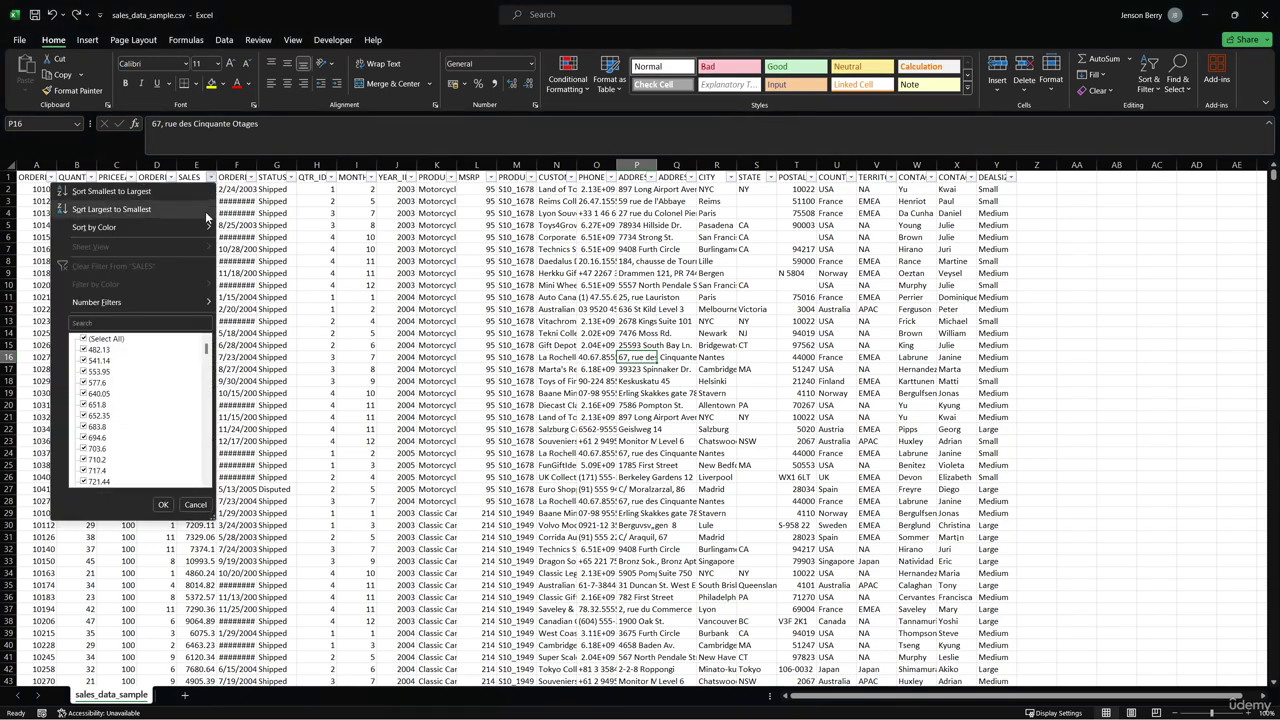
{"action": "scroll", "coordinate": [95, 400], "scroll_direction": "down", "scroll_amount": 5}
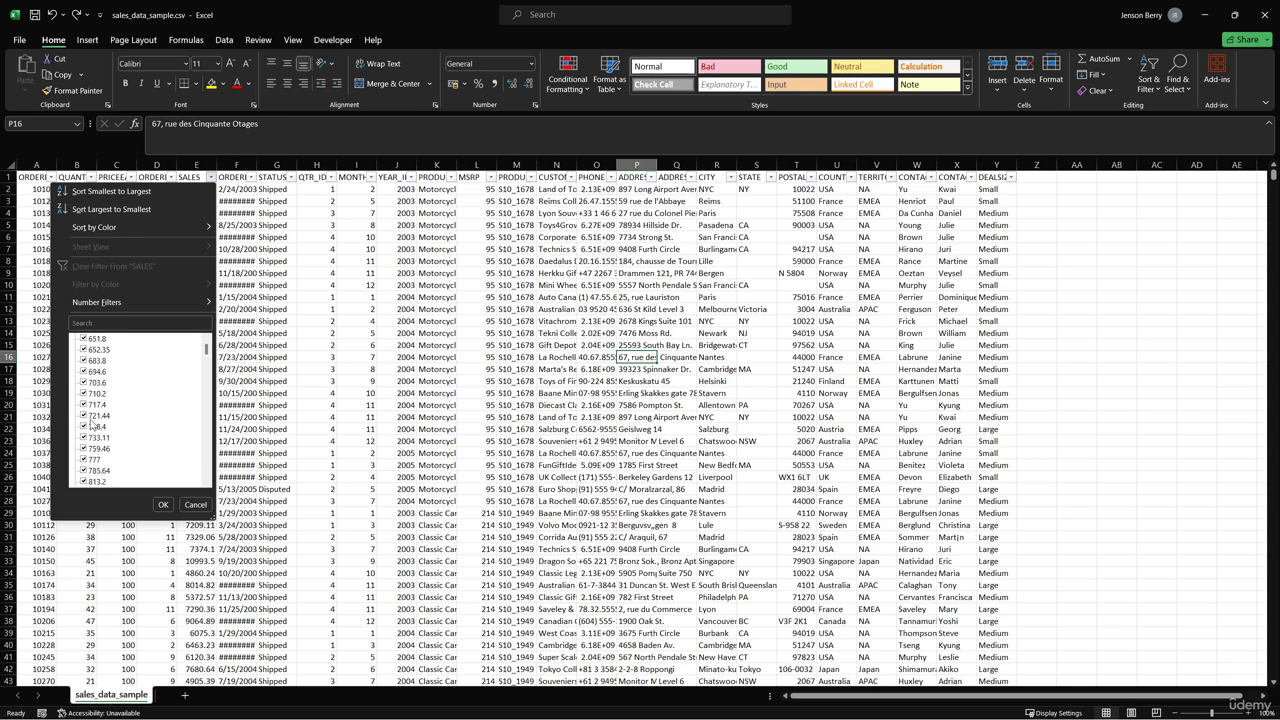
{"action": "scroll", "coordinate": [88, 449], "scroll_direction": "down", "scroll_amount": 2}
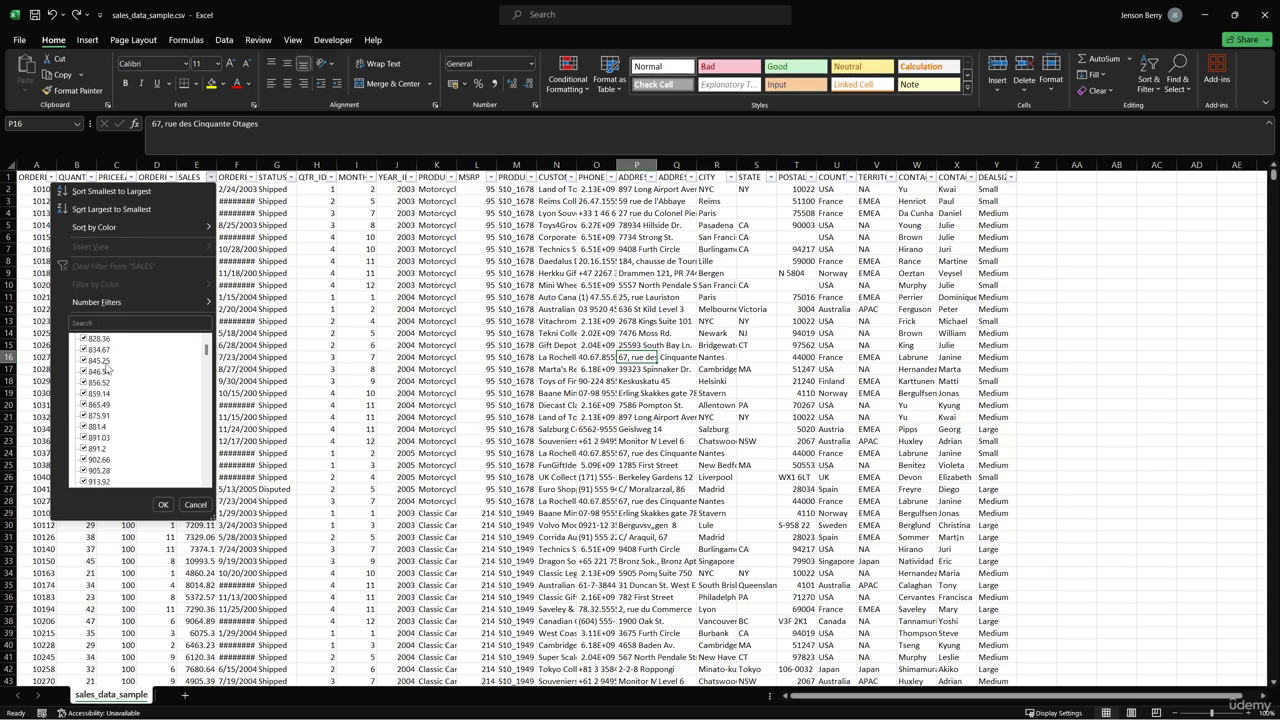
{"action": "mouse_move", "coordinate": [114, 302]}
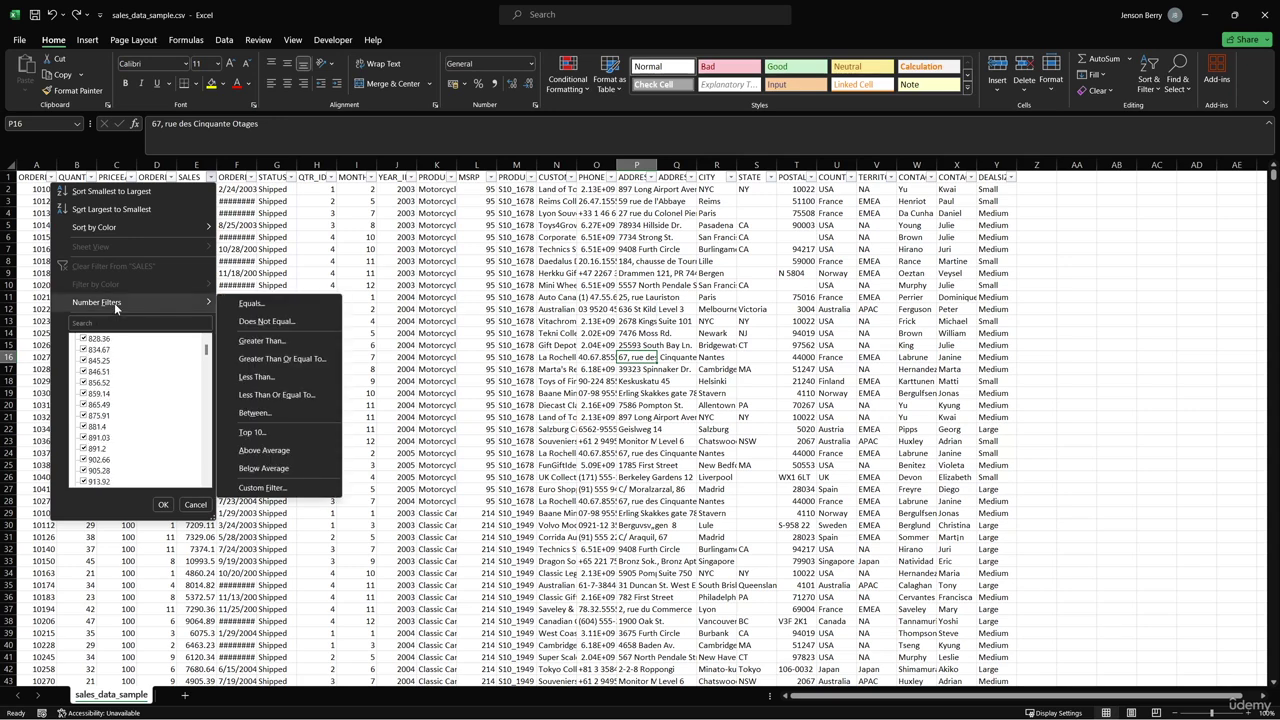
{"action": "left_click", "coordinate": [262, 357]}
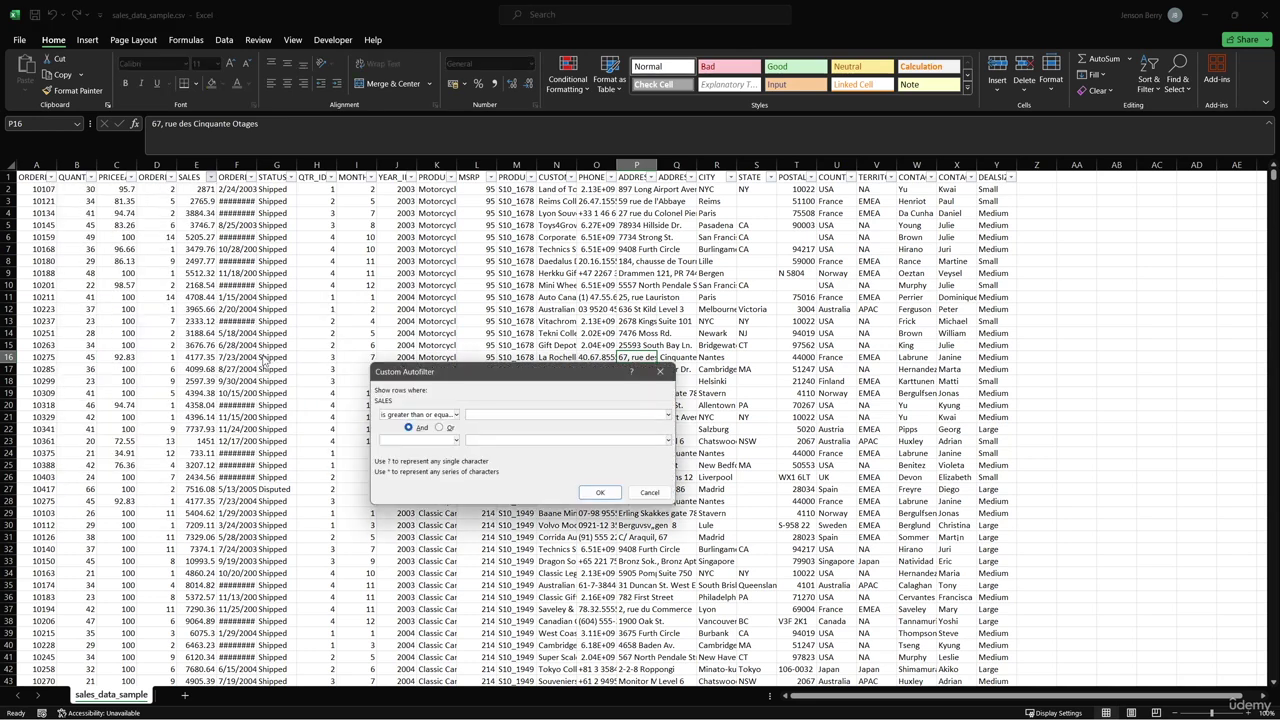
{"action": "type", "text": "8000"}
{"action": "left_click", "coordinate": [597, 492]}
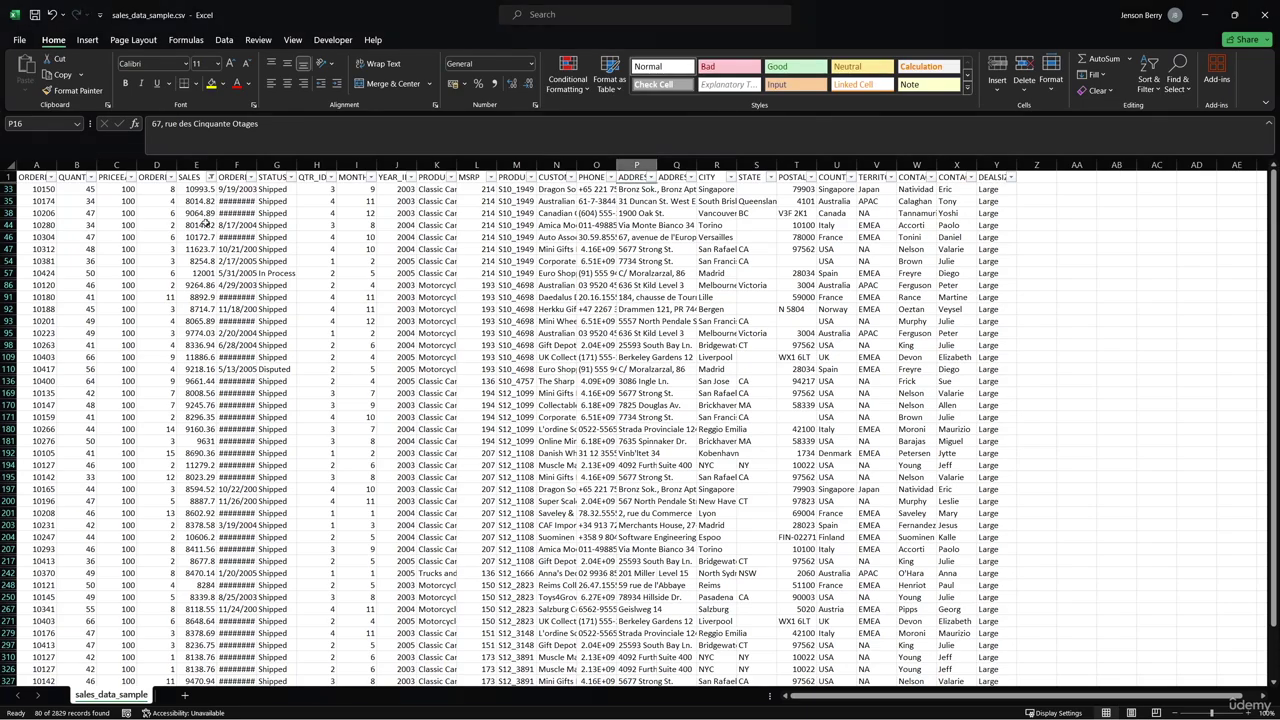
Look through the filtered high-value sales rows and clear the filter from the SALES column.
{"action": "scroll", "coordinate": [205, 235], "scroll_direction": "down", "scroll_amount": 3}
{"action": "scroll", "coordinate": [190, 300], "scroll_direction": "down", "scroll_amount": 2}
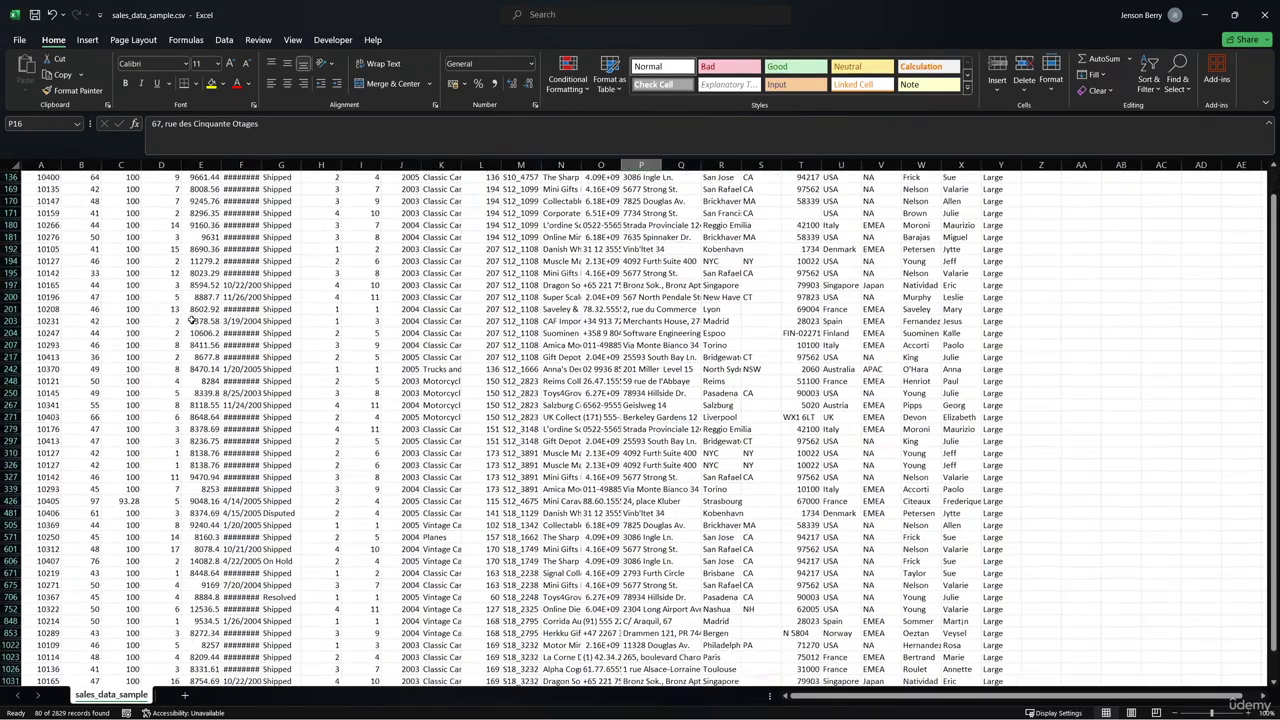
{"action": "scroll", "coordinate": [192, 320], "scroll_direction": "up", "scroll_amount": 3}
{"action": "scroll", "coordinate": [192, 320], "scroll_direction": "up", "scroll_amount": 3}
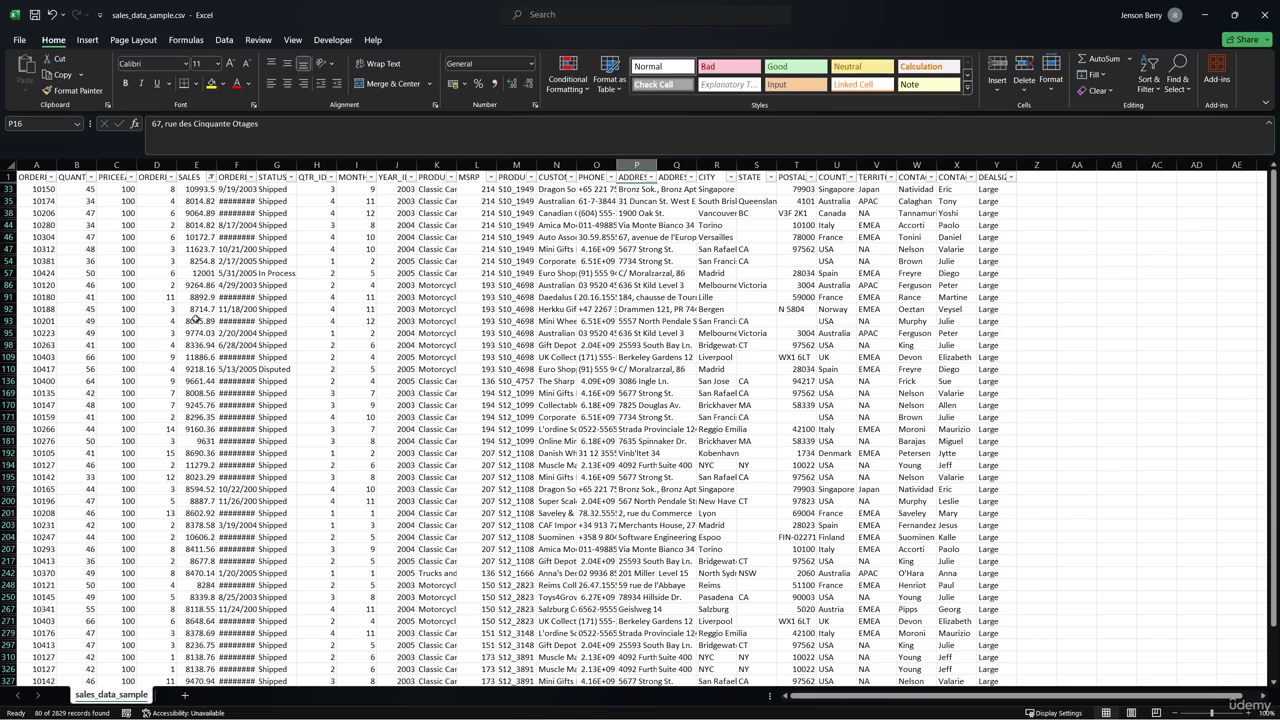
{"action": "left_click", "coordinate": [212, 177]}
{"action": "left_click", "coordinate": [120, 266]}
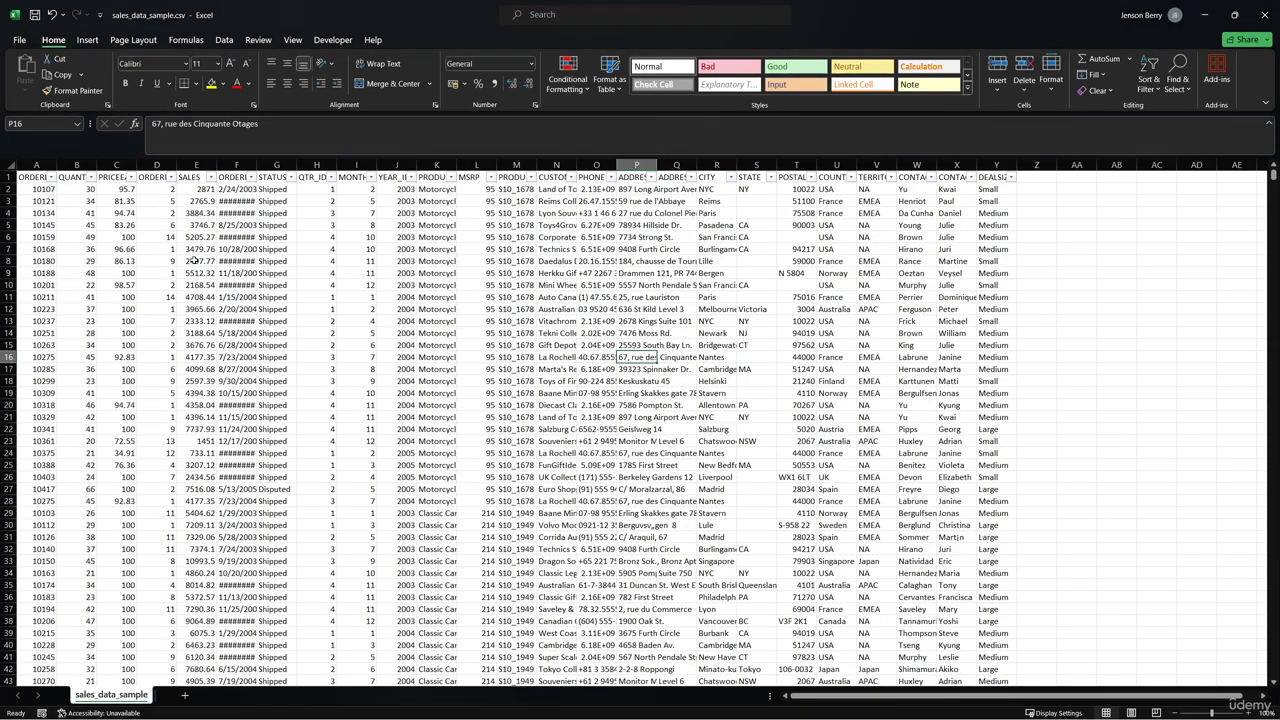
Filter the SALES column with a Top 10 filter showing the top 10 items.
{"action": "left_click", "coordinate": [212, 177]}
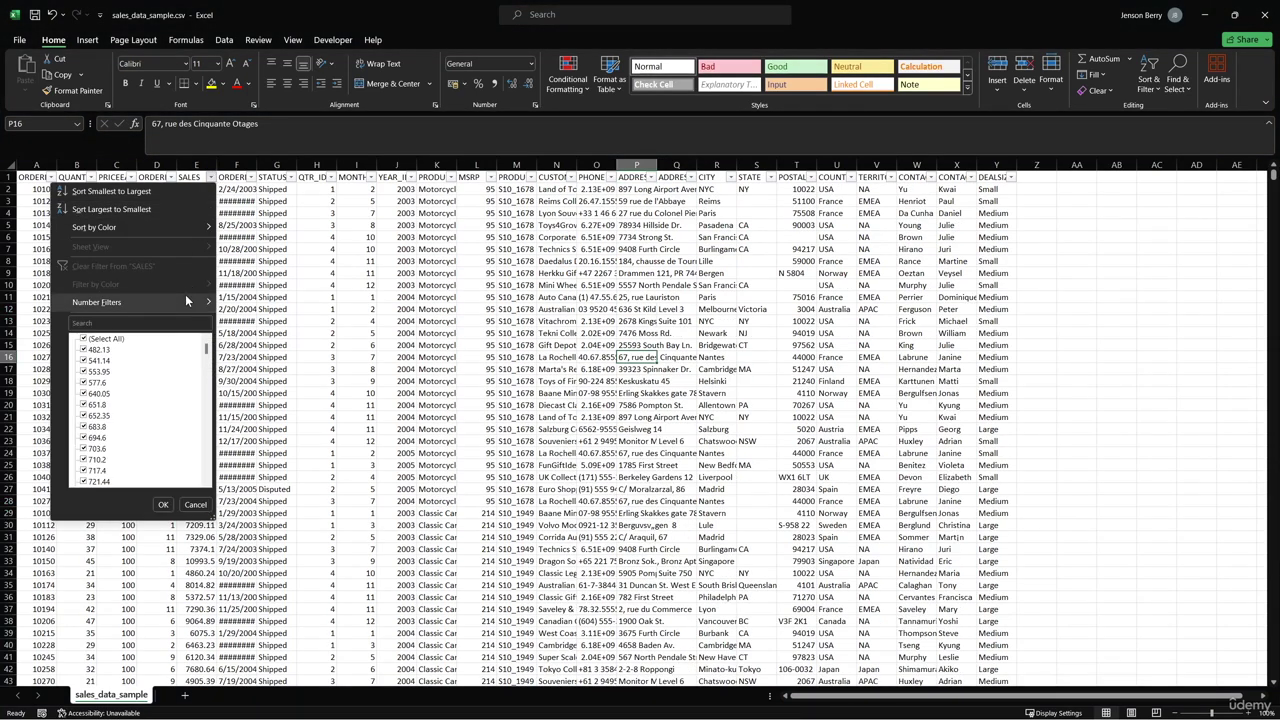
{"action": "mouse_move", "coordinate": [186, 298]}
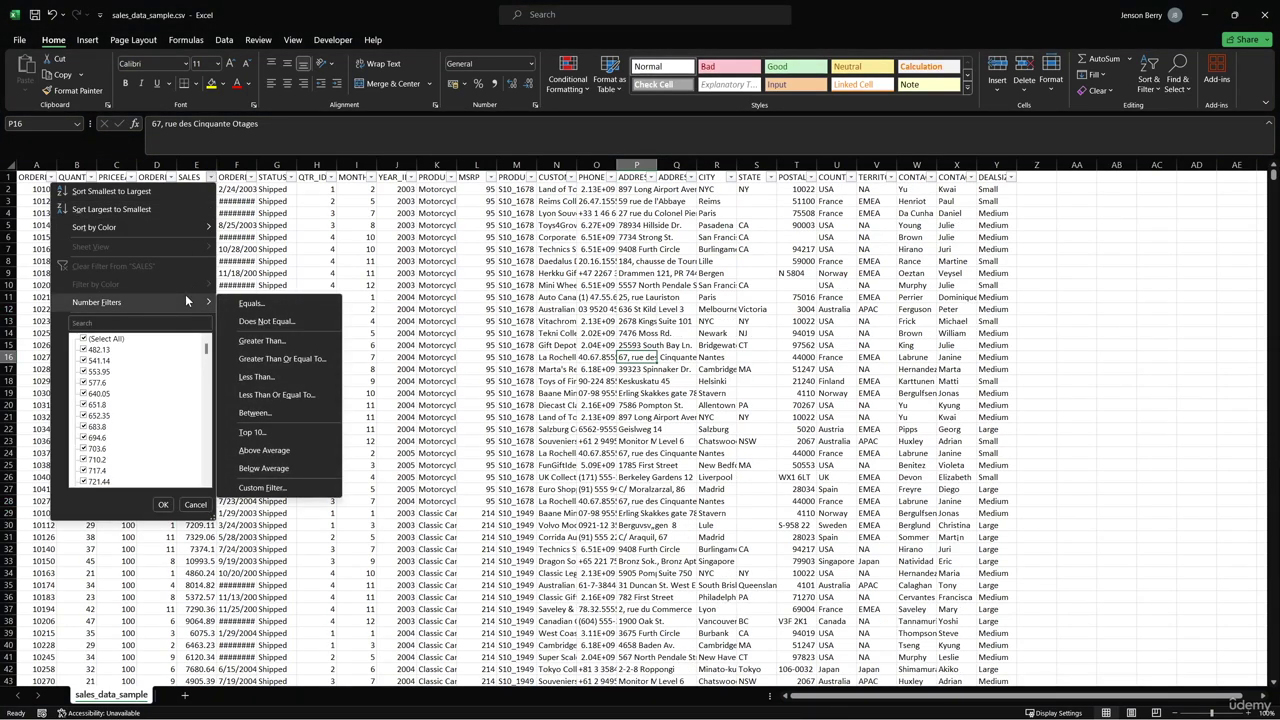
{"action": "left_click", "coordinate": [262, 433]}
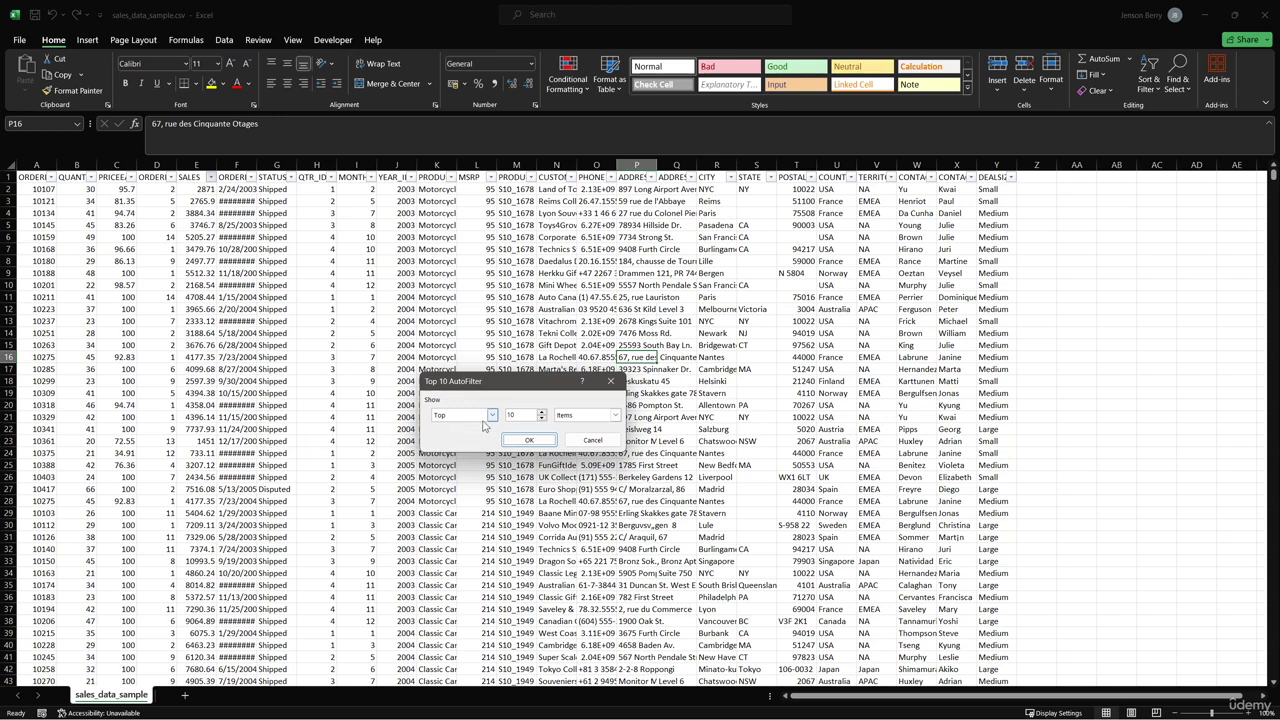
{"action": "left_click", "coordinate": [491, 415]}
{"action": "left_click", "coordinate": [487, 425]}
{"action": "left_click", "coordinate": [541, 412]}
{"action": "left_click", "coordinate": [541, 412]}
{"action": "left_click", "coordinate": [541, 419]}
{"action": "left_click", "coordinate": [541, 419]}
{"action": "left_click", "coordinate": [614, 415]}
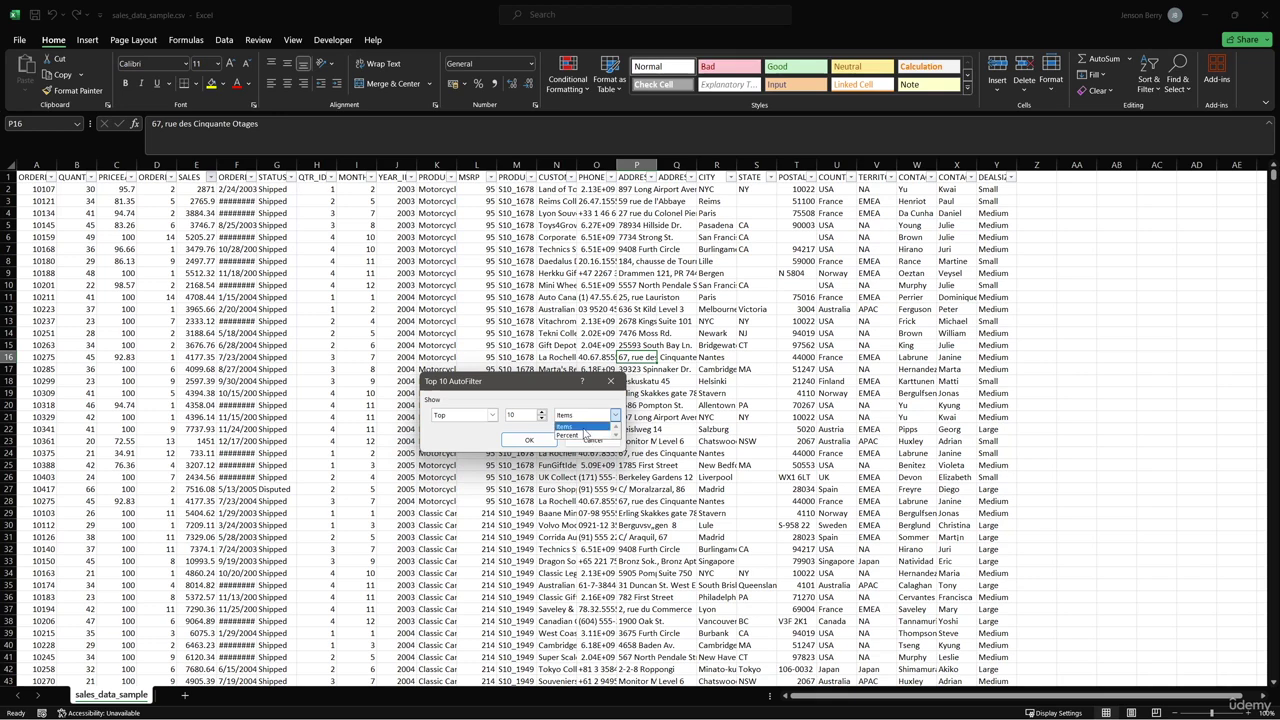
{"action": "left_click", "coordinate": [566, 427]}
{"action": "left_click", "coordinate": [541, 443]}
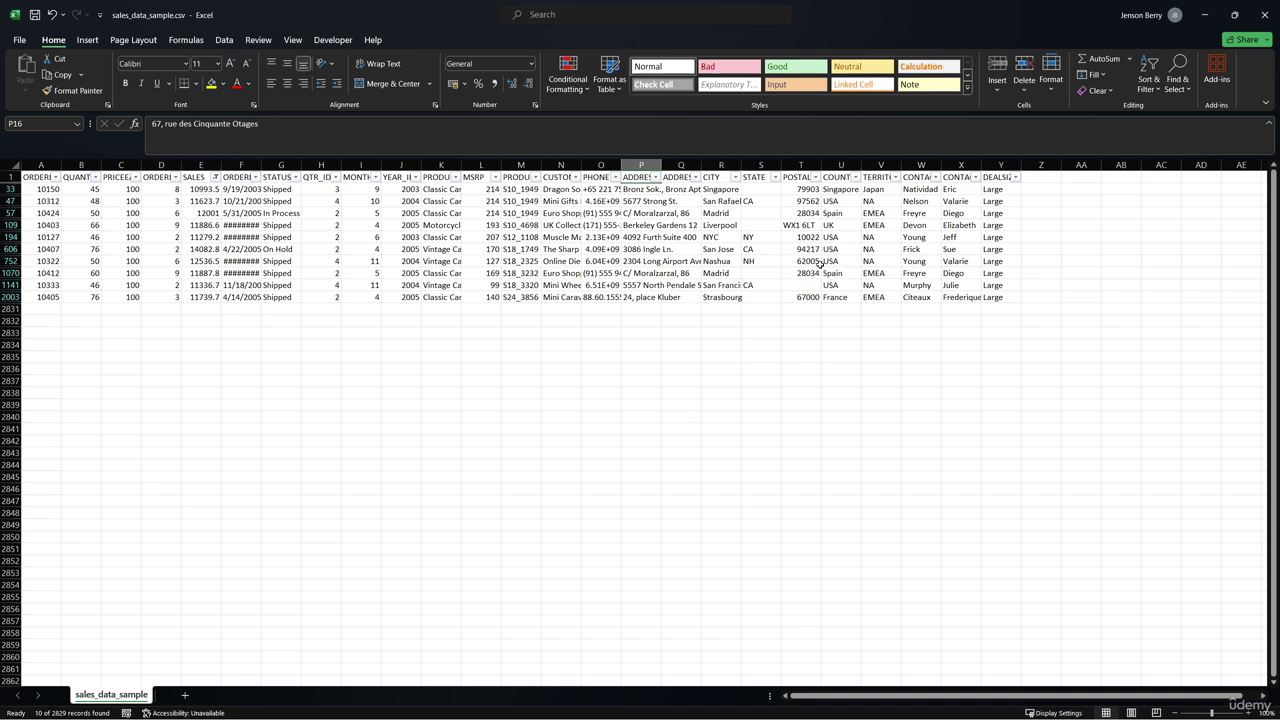
Widen the COUNTRY column and filter it to show only countries beginning with U.
{"action": "left_click_drag", "start_coordinate": [860, 165], "coordinate": [860, 165]}
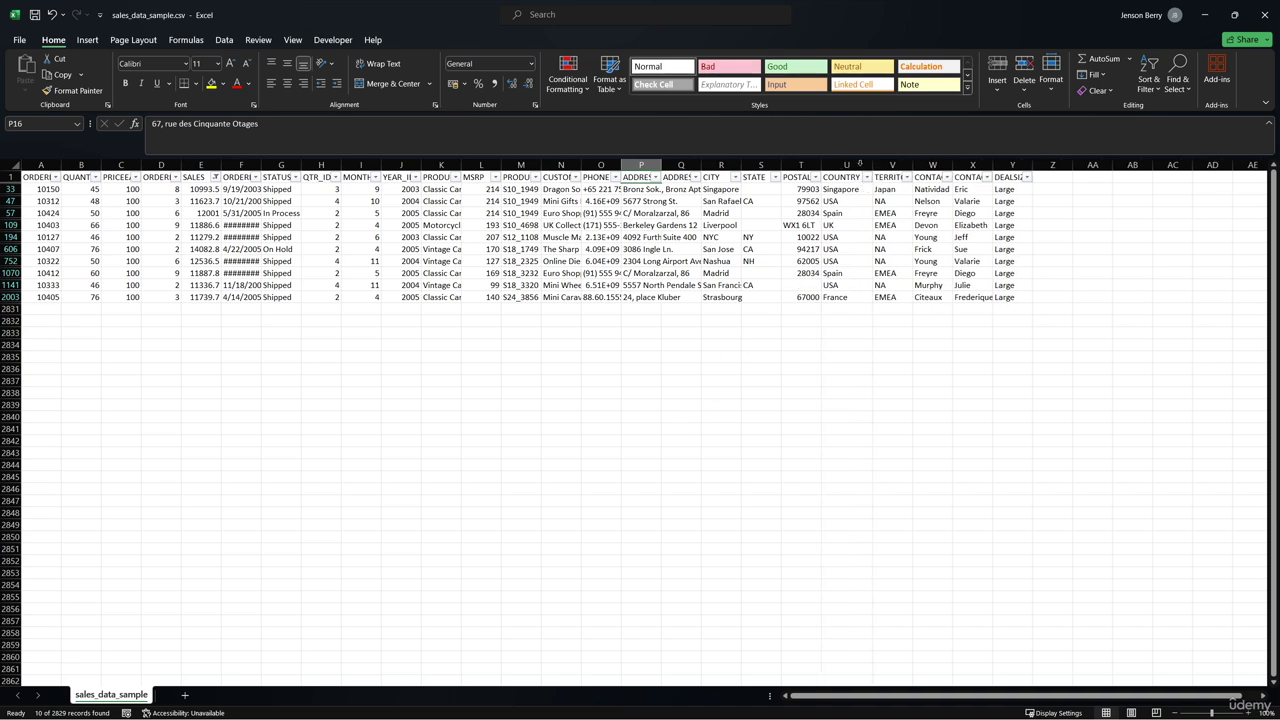
{"action": "left_click", "coordinate": [800, 297]}
{"action": "left_click", "coordinate": [866, 177]}
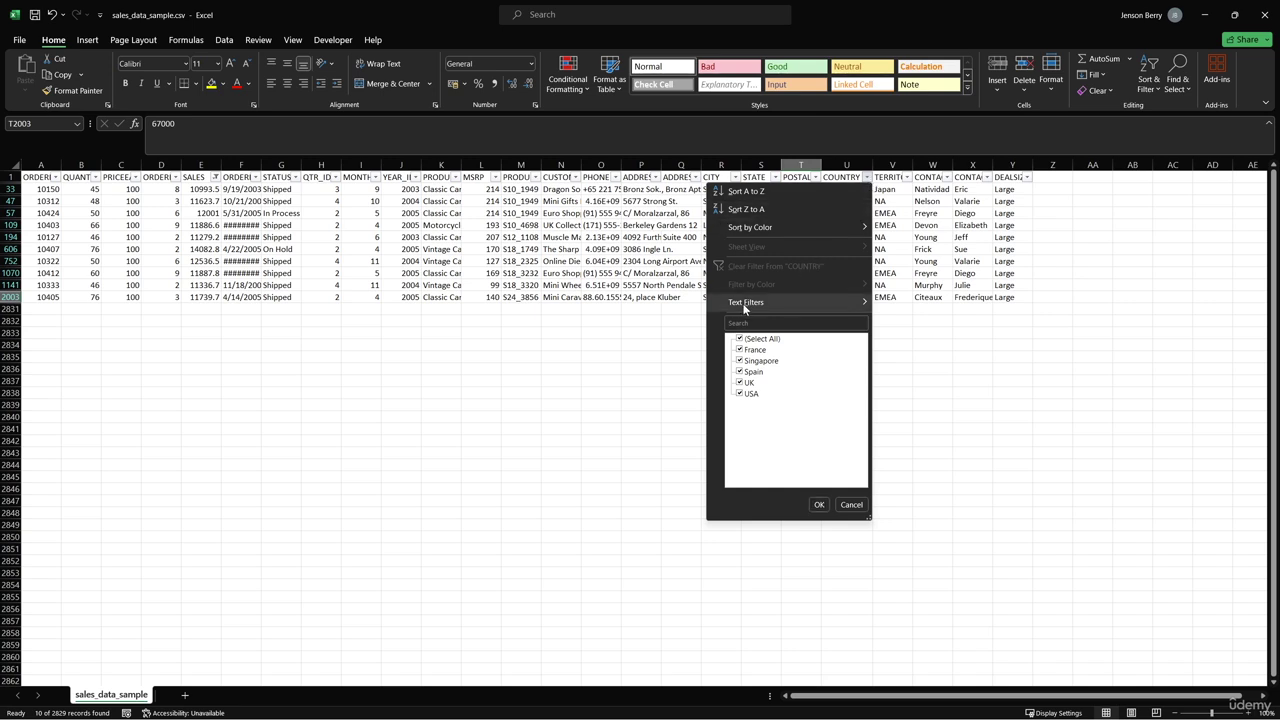
{"action": "mouse_move", "coordinate": [744, 308]}
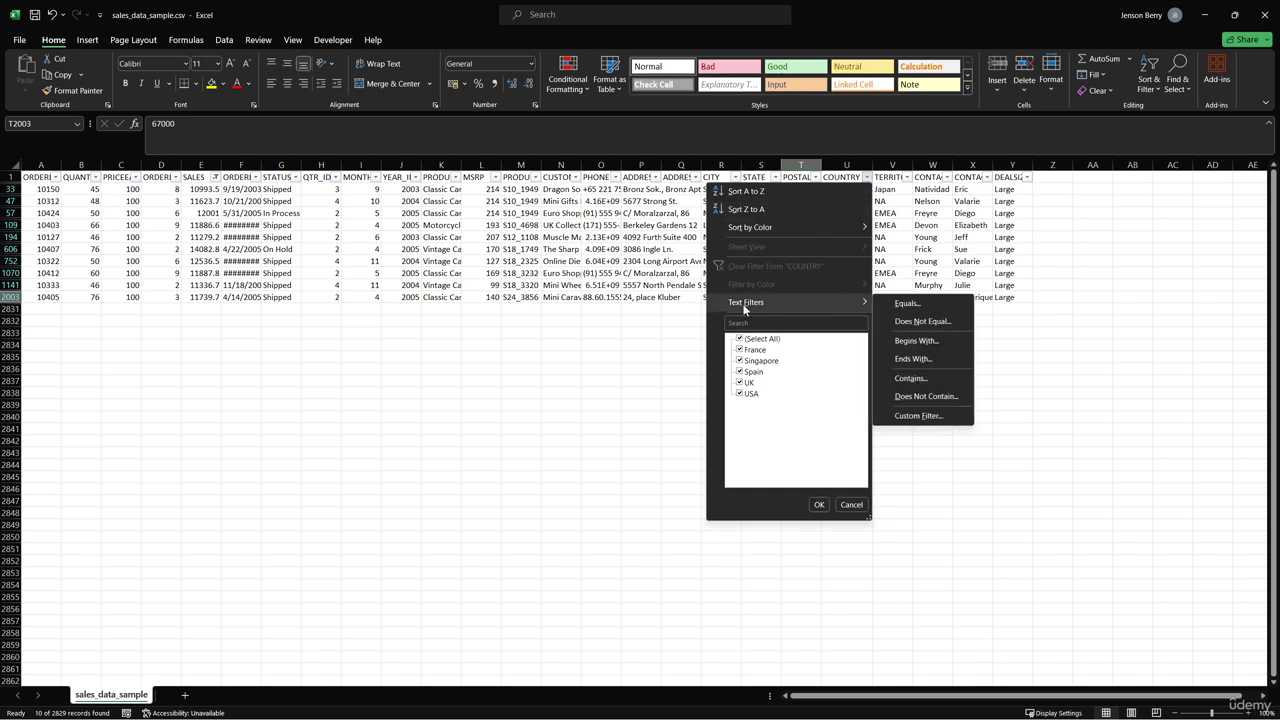
{"action": "left_click", "coordinate": [910, 341]}
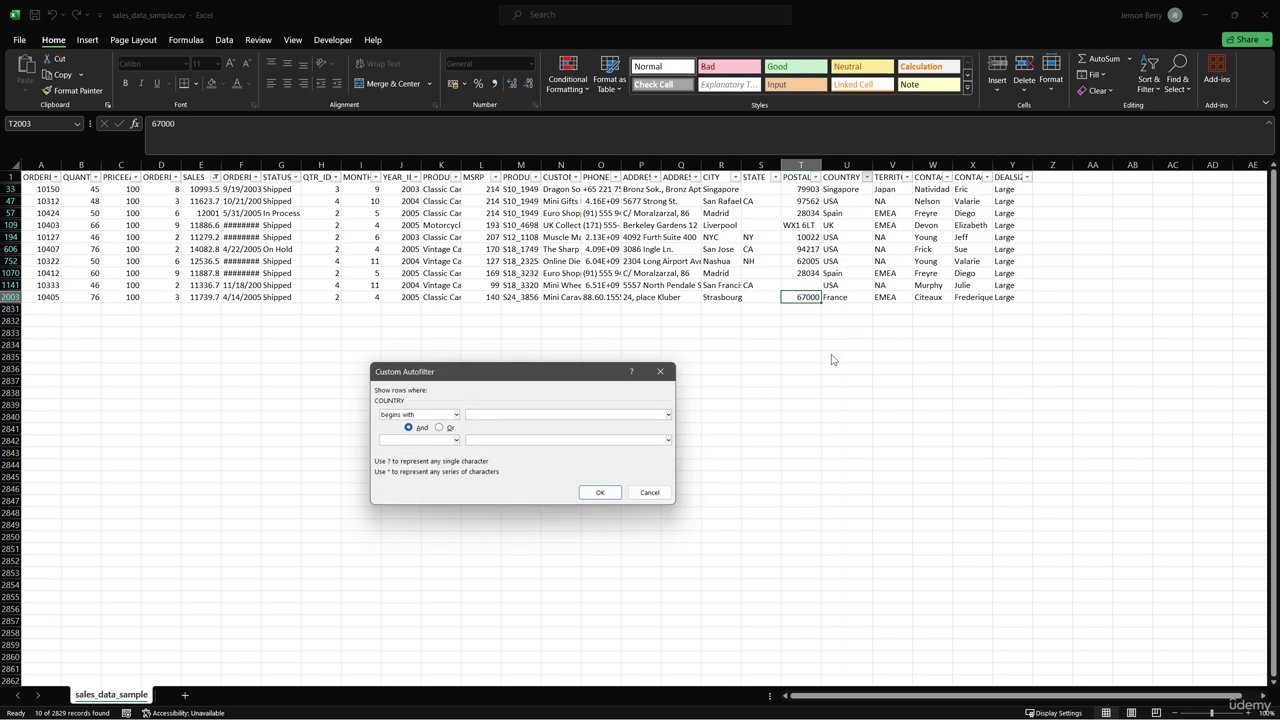
{"action": "type", "text": "U"}
{"action": "key", "text": "Return"}
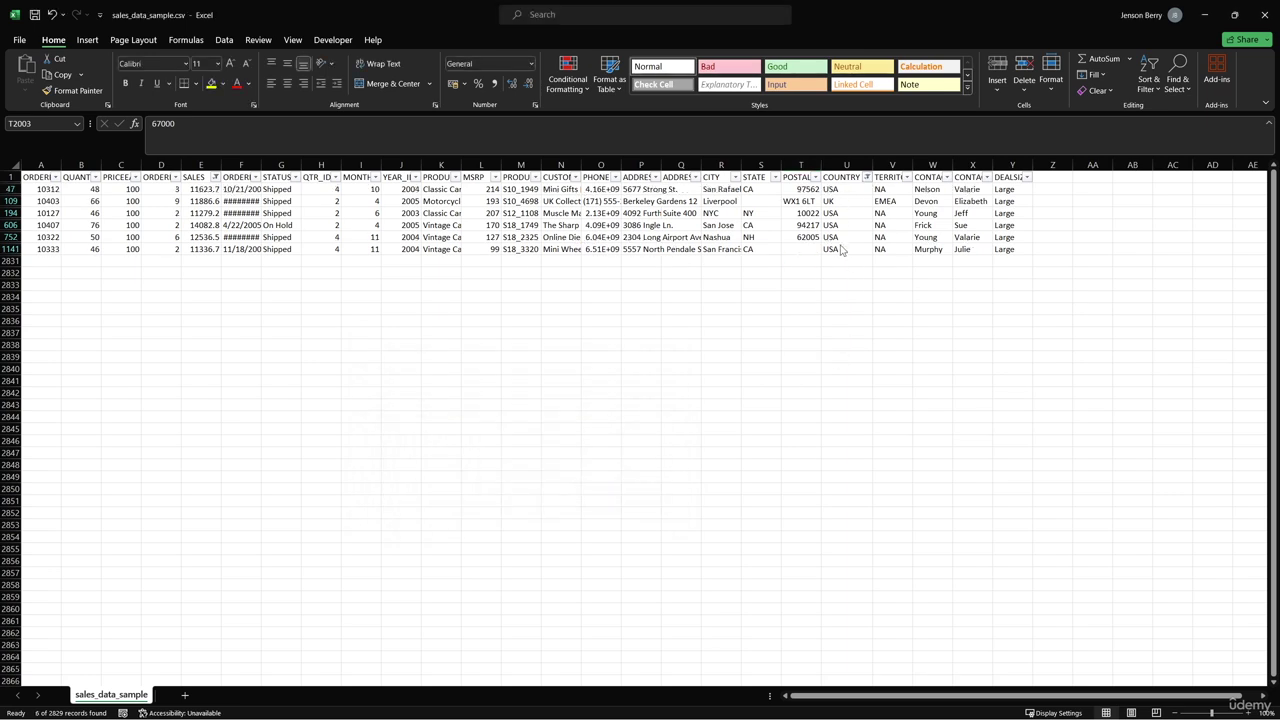
Clear the COUNTRY column's text filter and filter the column to show only USA rows.
{"action": "left_click", "coordinate": [867, 177]}
{"action": "left_click", "coordinate": [790, 266]}
{"action": "left_click", "coordinate": [840, 177]}
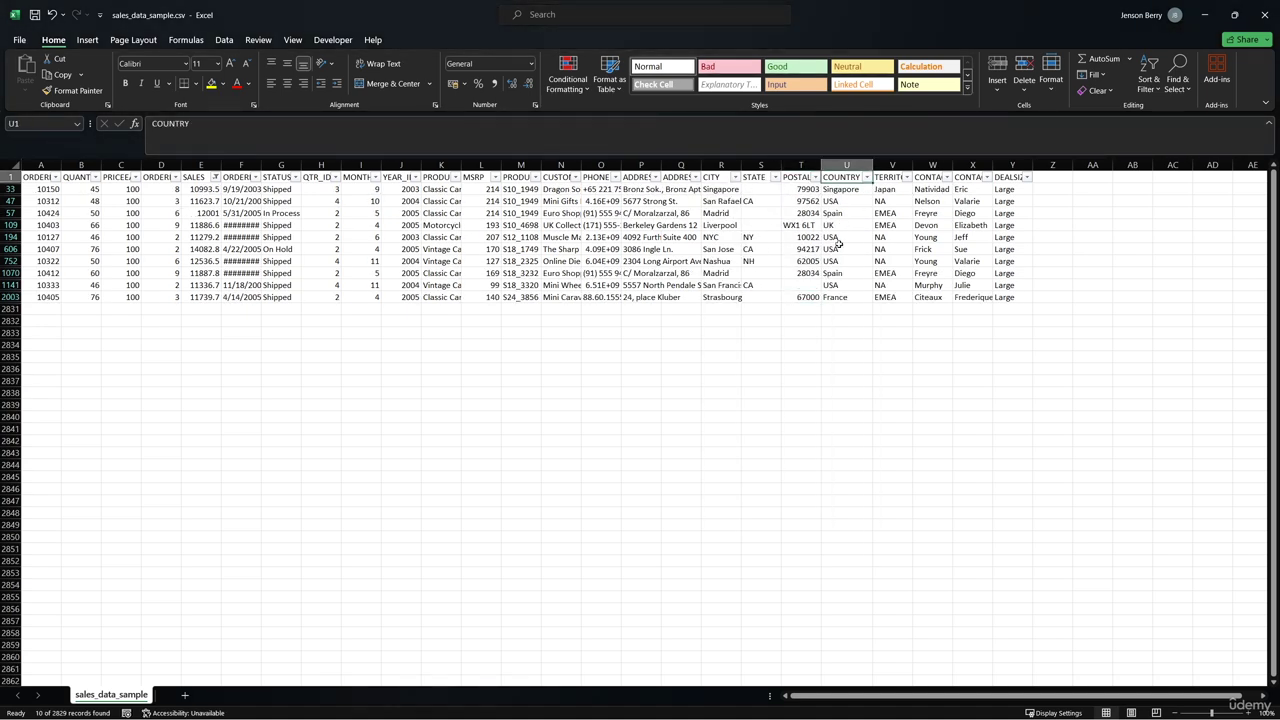
{"action": "left_click", "coordinate": [867, 177]}
{"action": "left_click", "coordinate": [739, 393]}
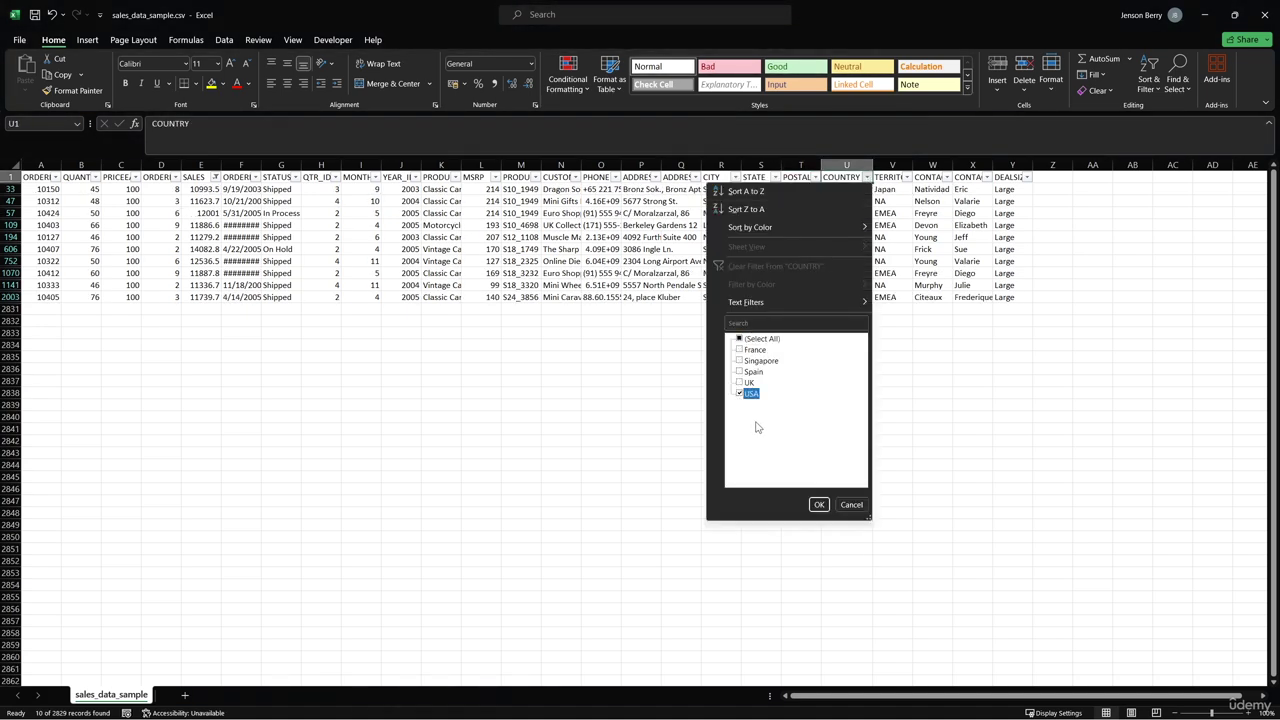
{"action": "left_click", "coordinate": [818, 504]}
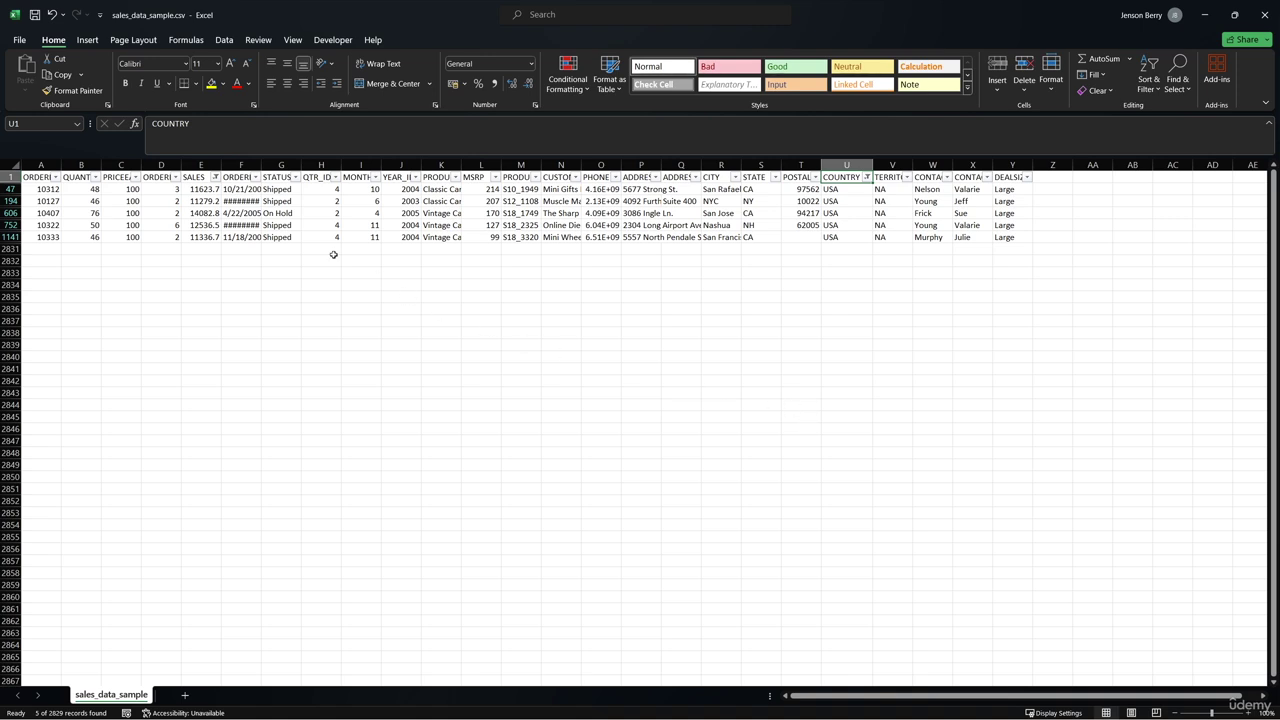
Examine the filtered SALES and COUNTRY values and look over both columns' filter options without changing them.
{"action": "left_click_drag", "start_coordinate": [200, 189], "coordinate": [205, 237]}
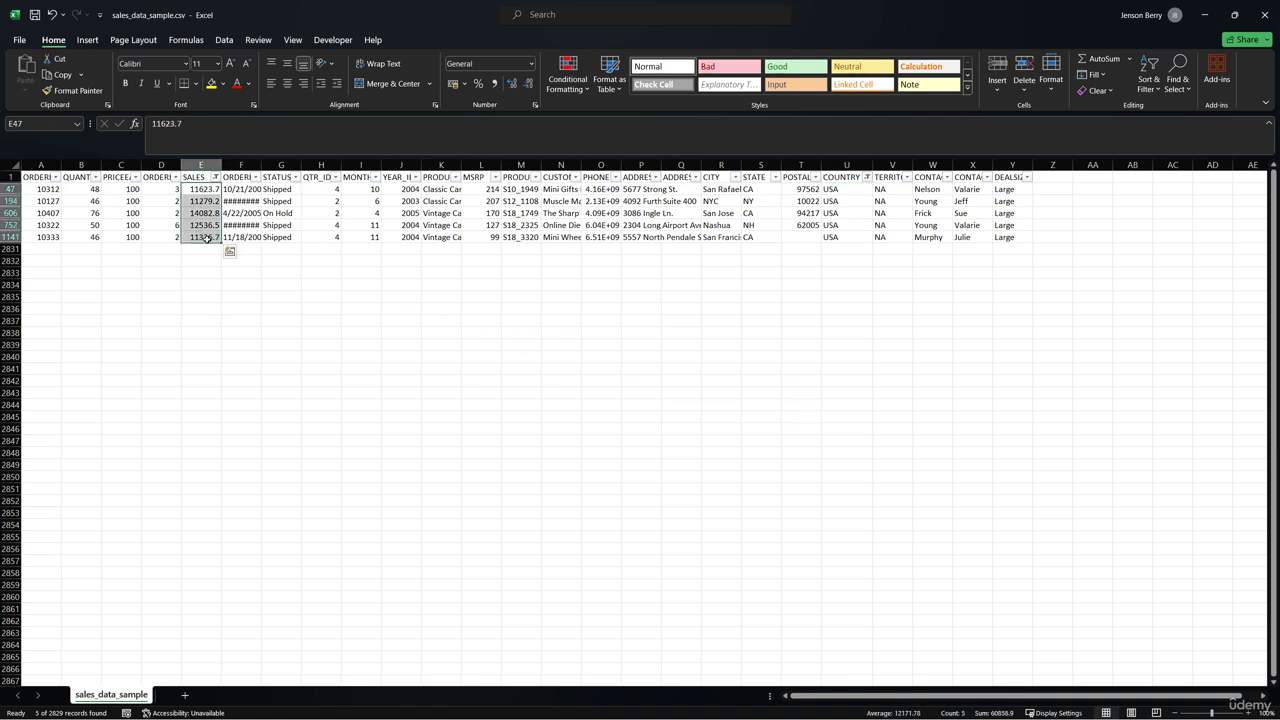
{"action": "left_click_drag", "start_coordinate": [838, 190], "coordinate": [845, 237]}
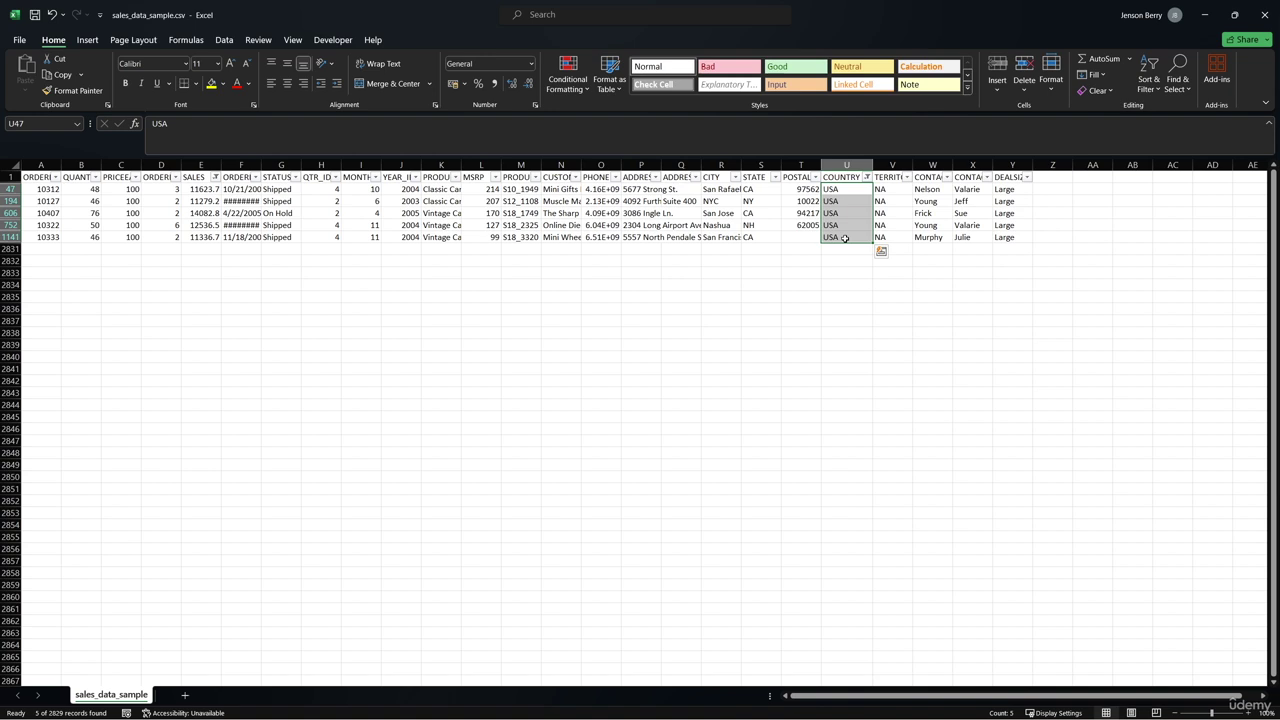
{"action": "left_click", "coordinate": [866, 177]}
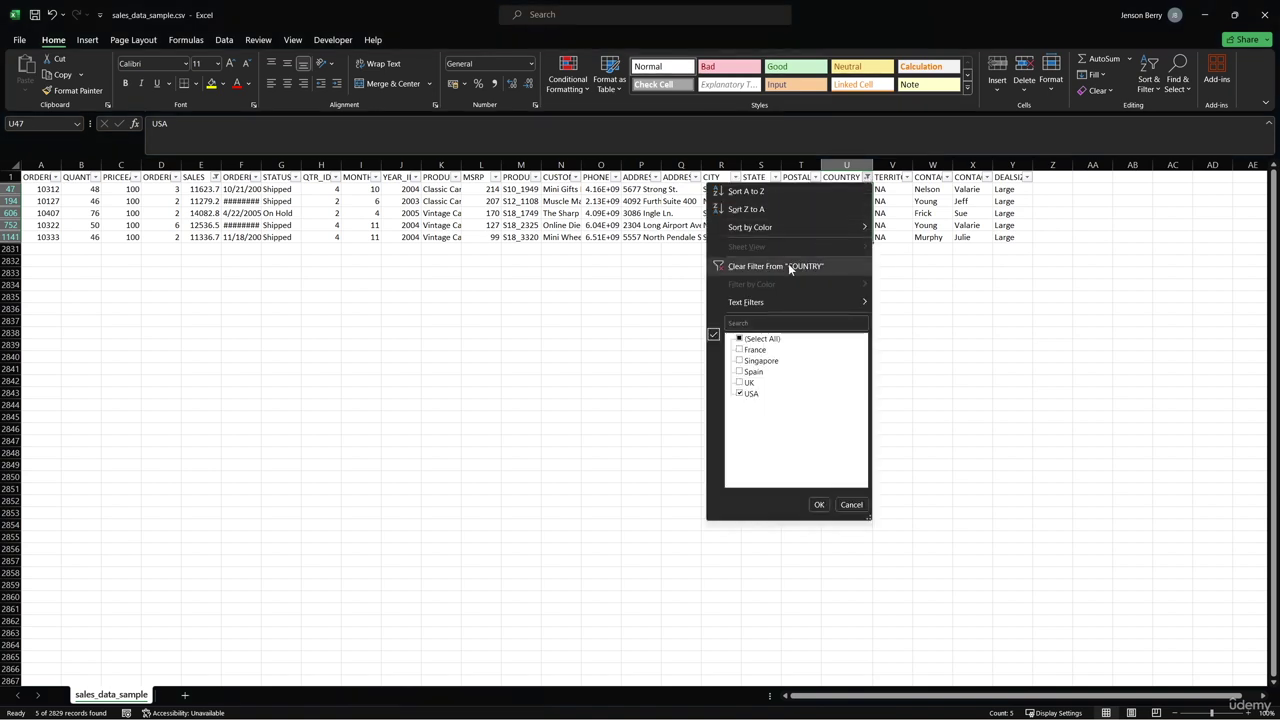
{"action": "left_click", "coordinate": [818, 504]}
{"action": "left_click", "coordinate": [215, 177]}
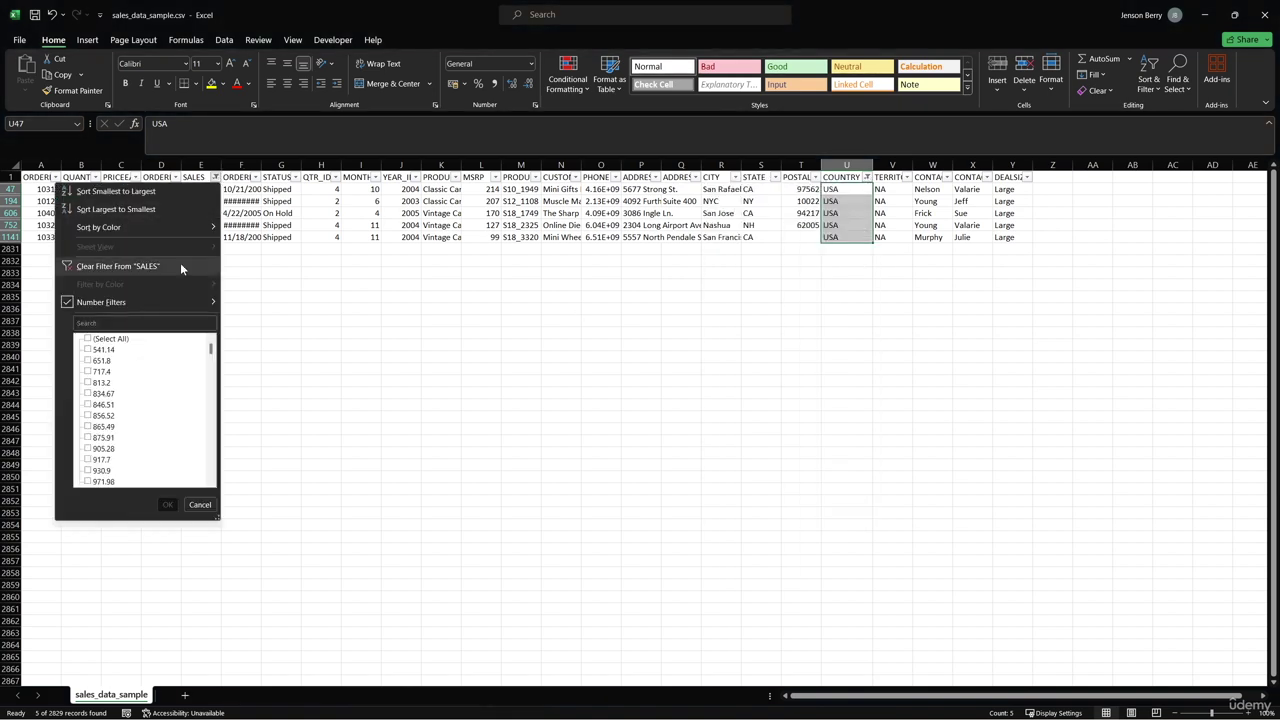
{"action": "left_click", "coordinate": [200, 504]}
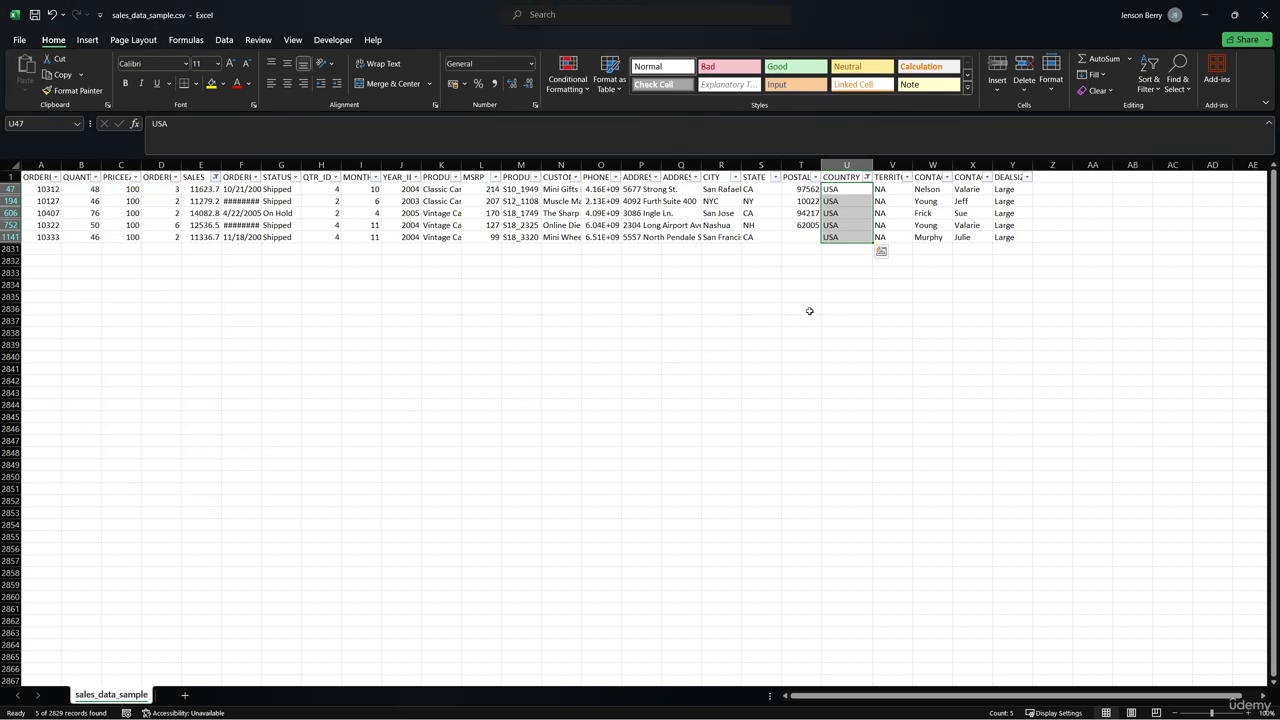
Clear all active filters from the dataset at once and look through the full list of rows.
{"action": "left_click", "coordinate": [1148, 80]}
{"action": "left_click", "coordinate": [1170, 181]}
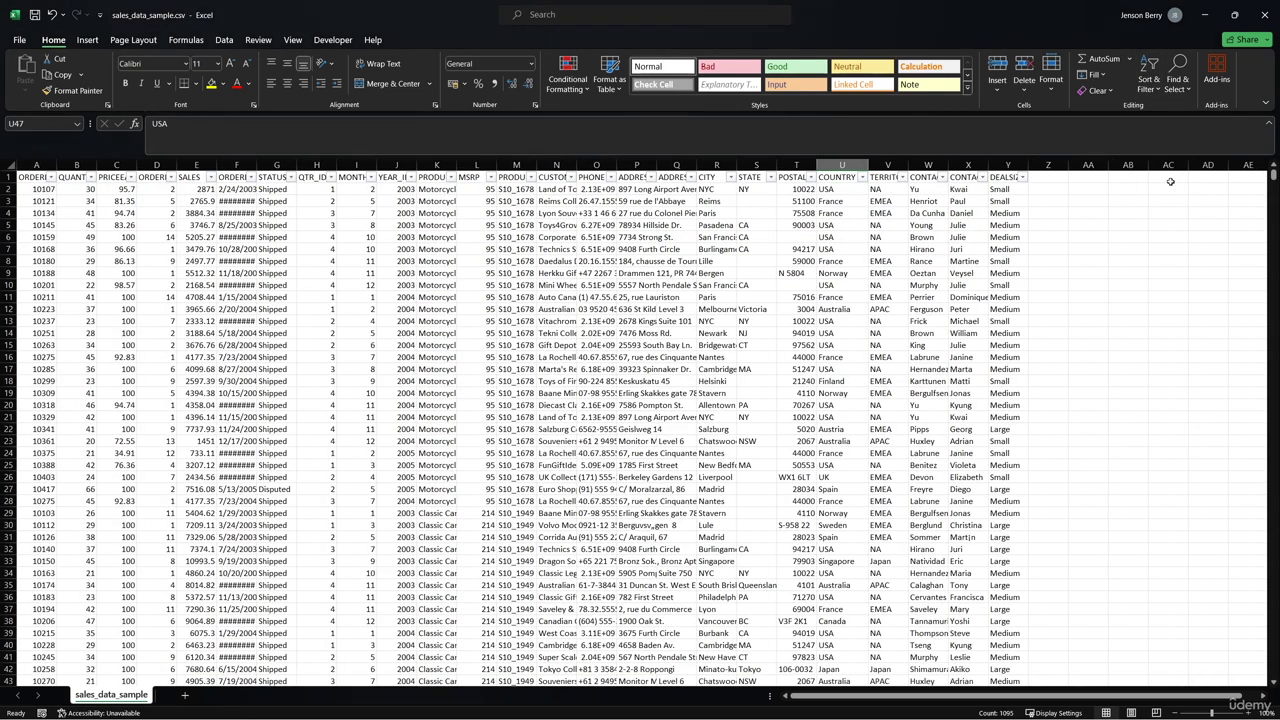
{"action": "scroll", "coordinate": [697, 276], "scroll_direction": "down", "scroll_amount": 2}
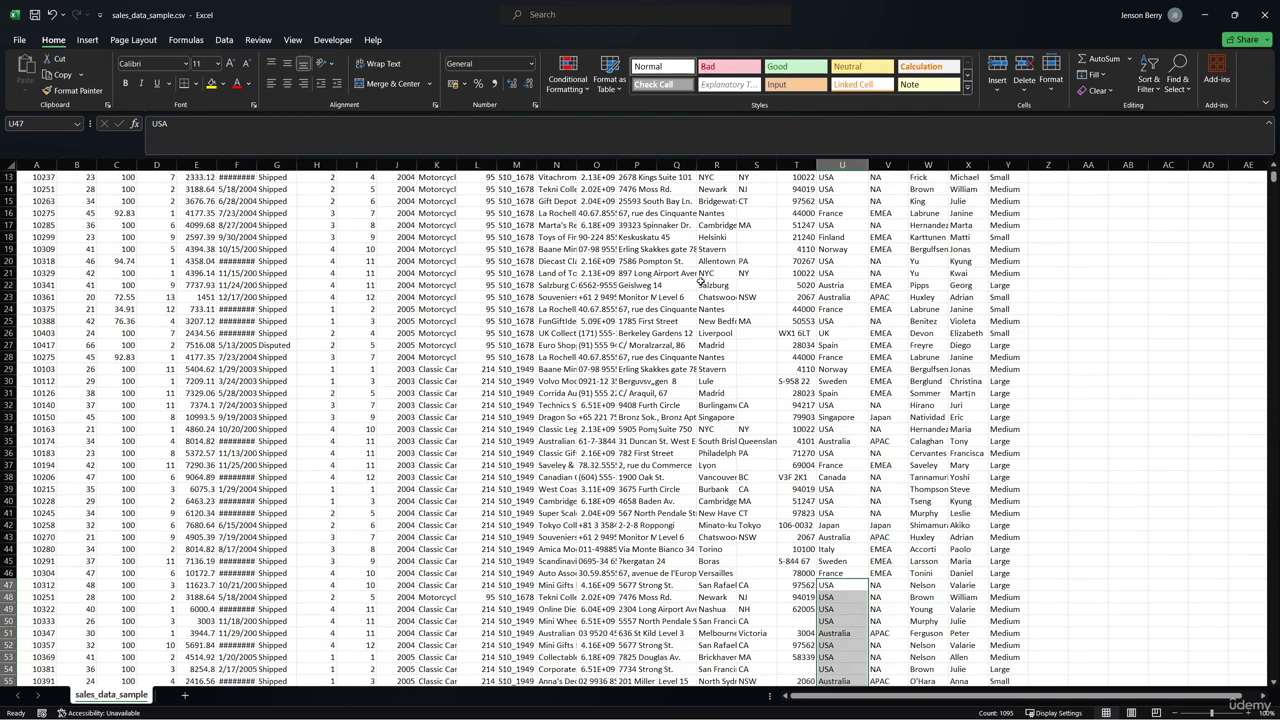
{"action": "scroll", "coordinate": [697, 276], "scroll_direction": "up", "scroll_amount": 2}
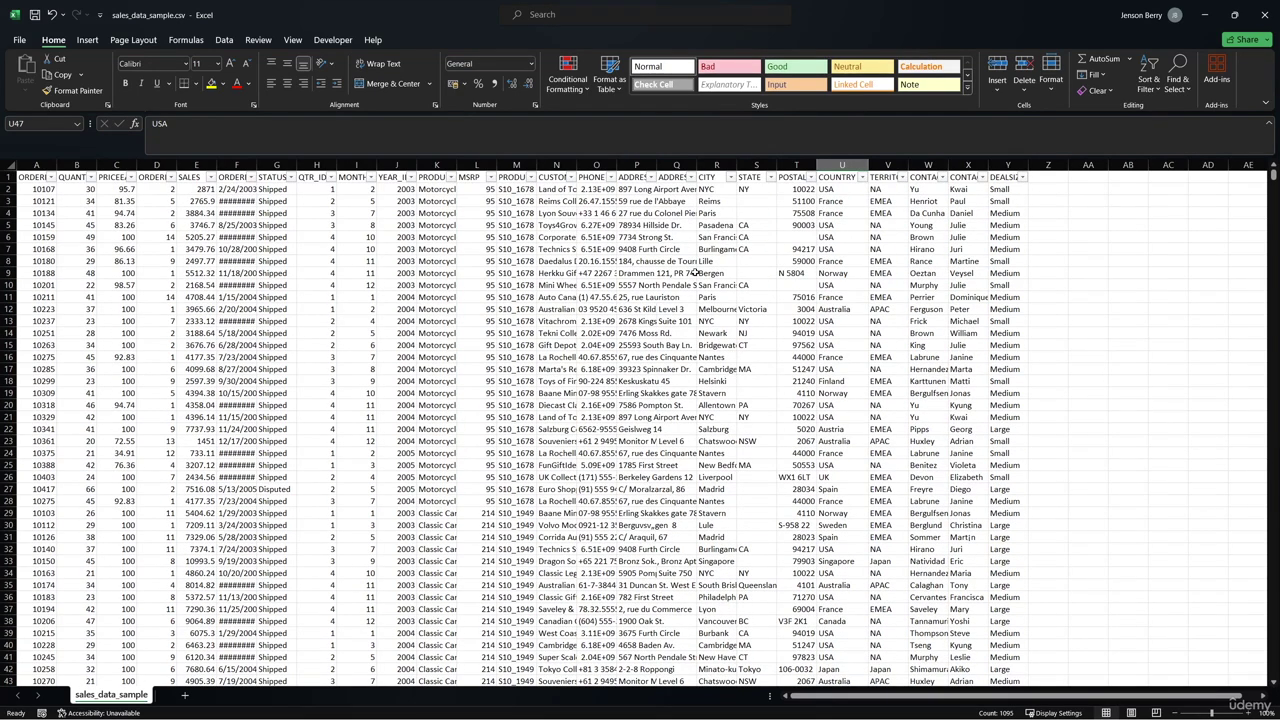
Undo the clearing of all filters.
{"action": "left_click", "coordinate": [226, 40]}
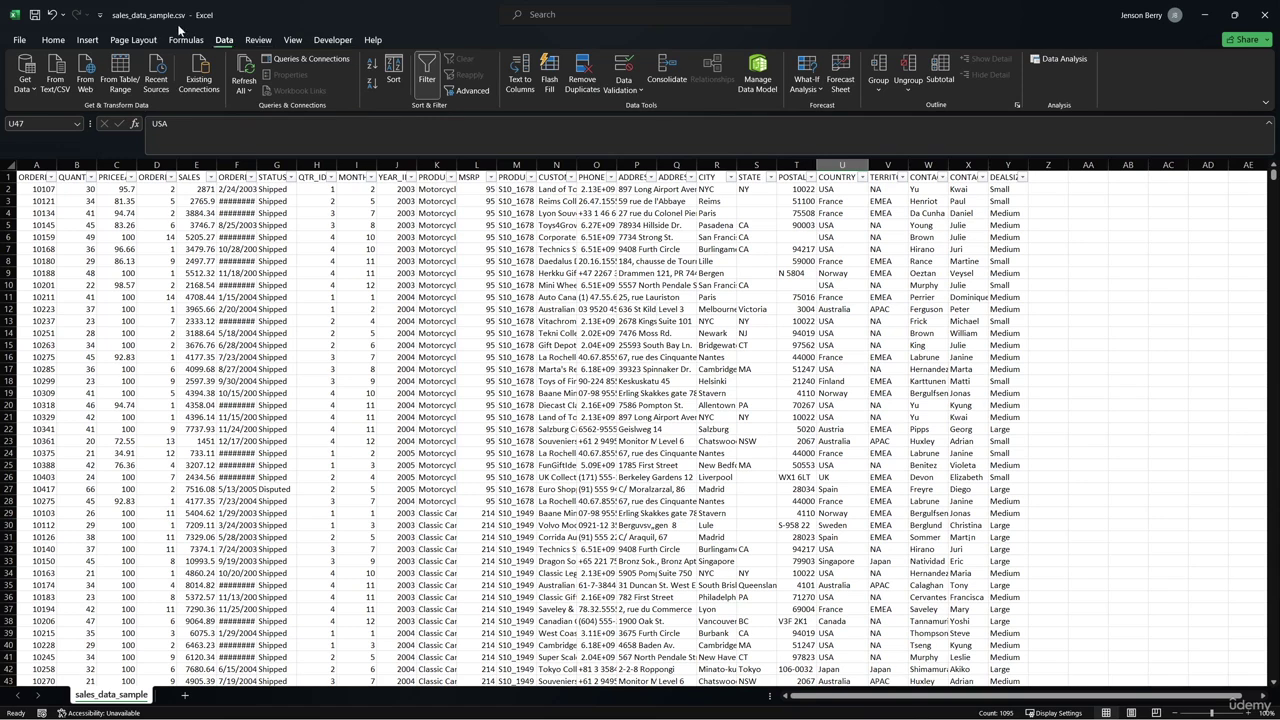
{"action": "left_click", "coordinate": [53, 16]}
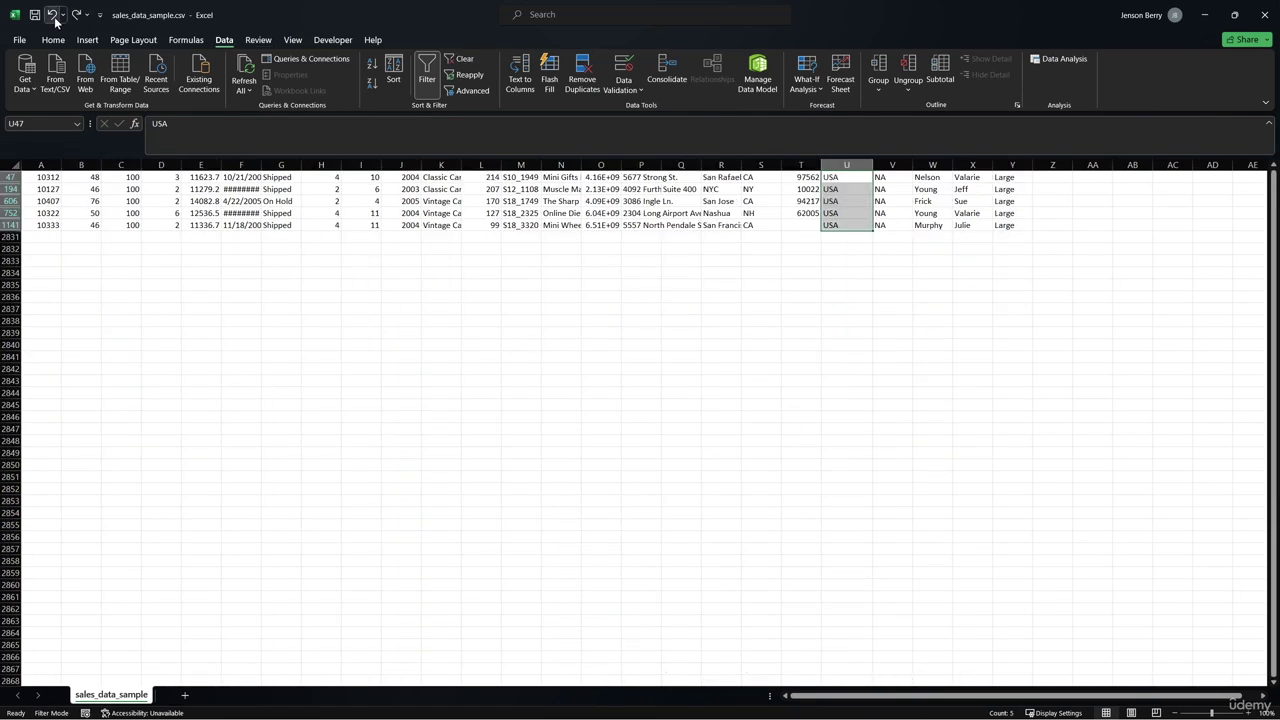
{"action": "scroll", "coordinate": [250, 232], "scroll_direction": "up", "scroll_amount": 1}
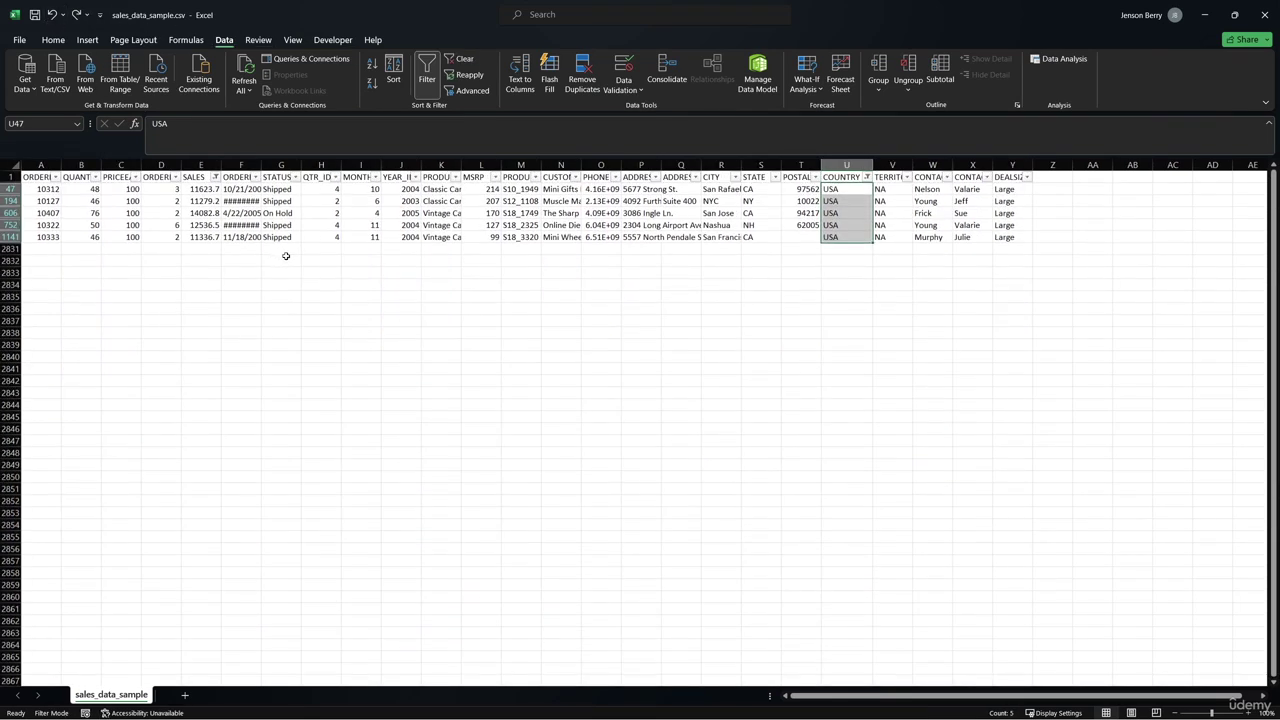
Turn off filtering for the whole dataset and look over the Sort & Filter options.
{"action": "left_click", "coordinate": [426, 72]}
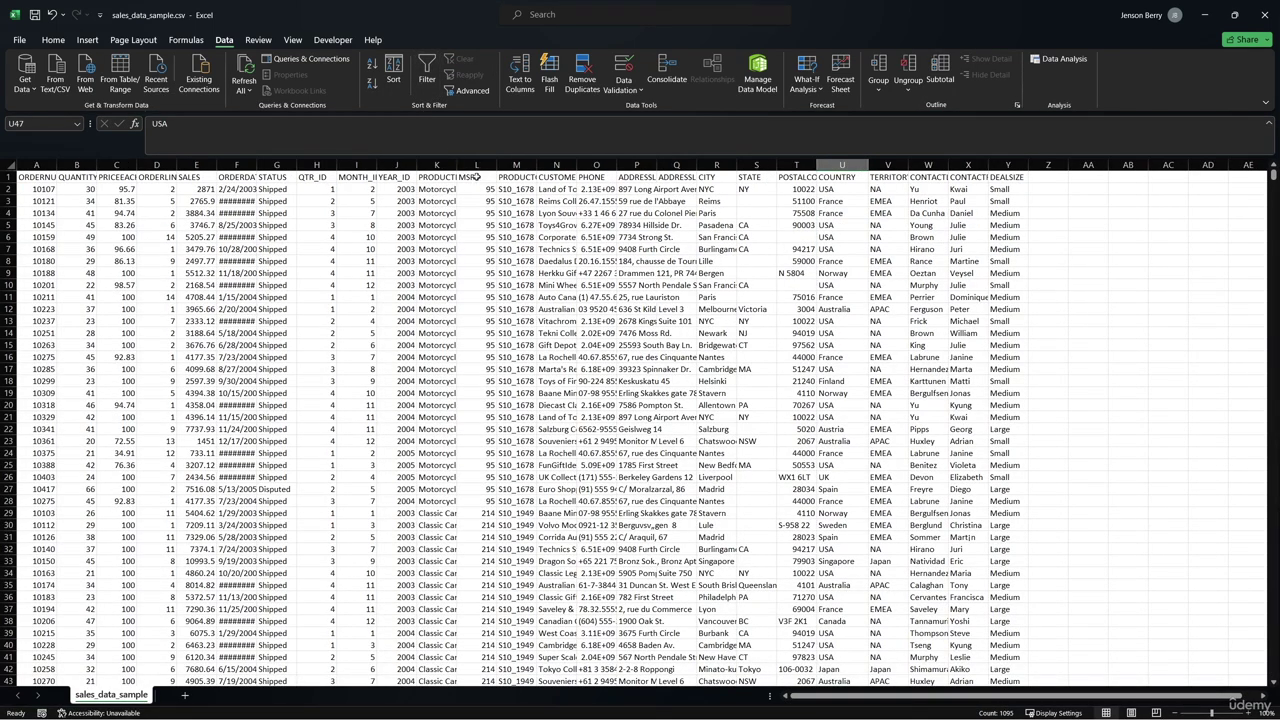
{"action": "left_click", "coordinate": [53, 40]}
{"action": "left_click", "coordinate": [1148, 75]}
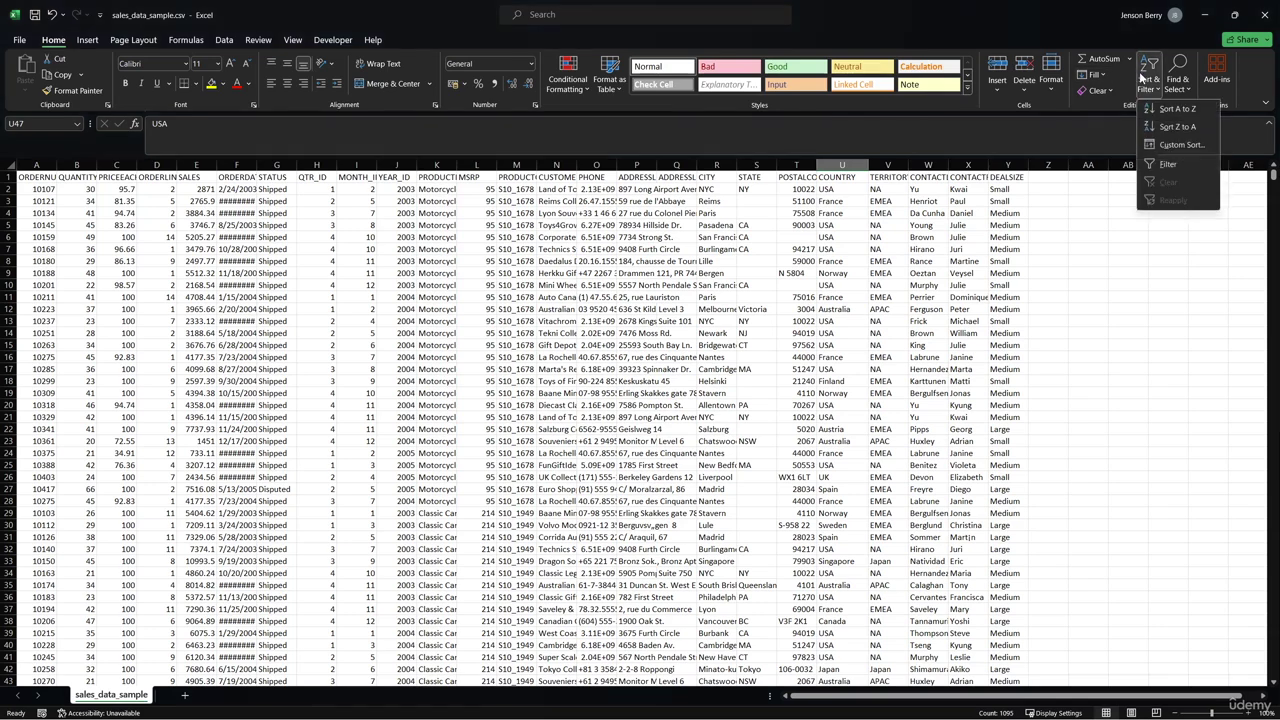
{"action": "left_click", "coordinate": [1064, 148]}
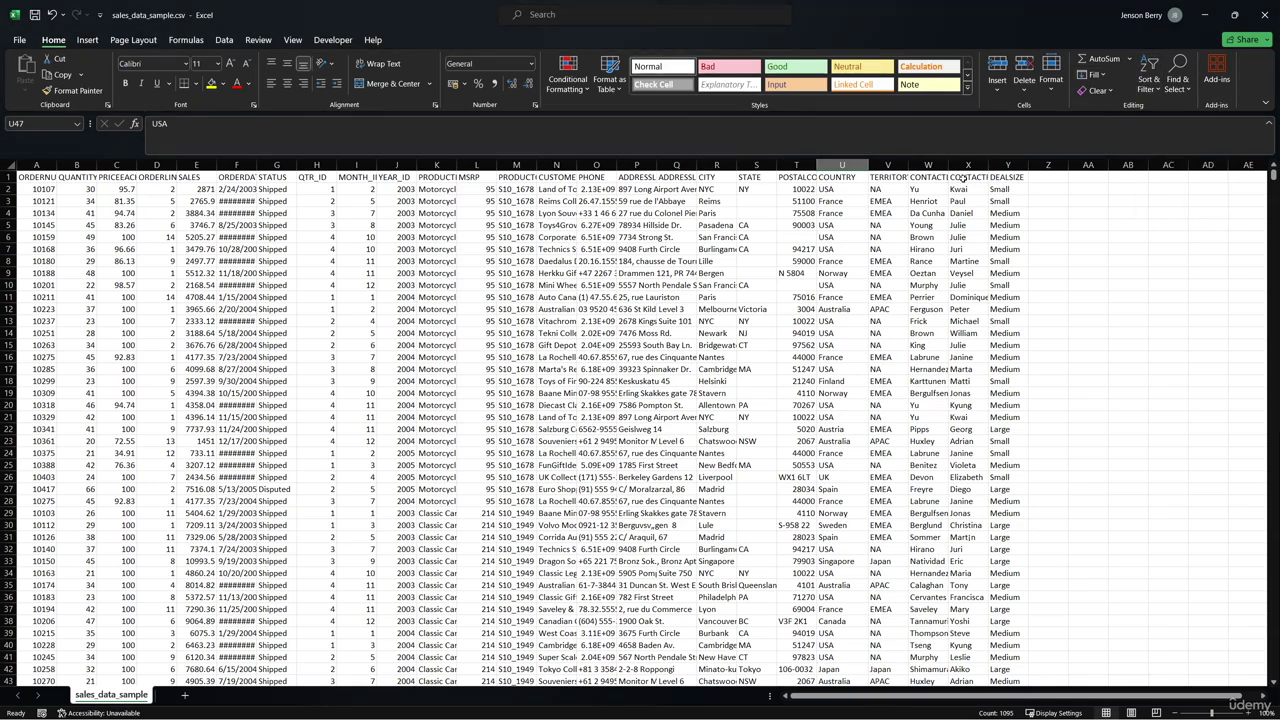
Turn filtering on for the dataset from cell P11, and toggle it off and on again.
{"action": "left_click", "coordinate": [648, 295]}
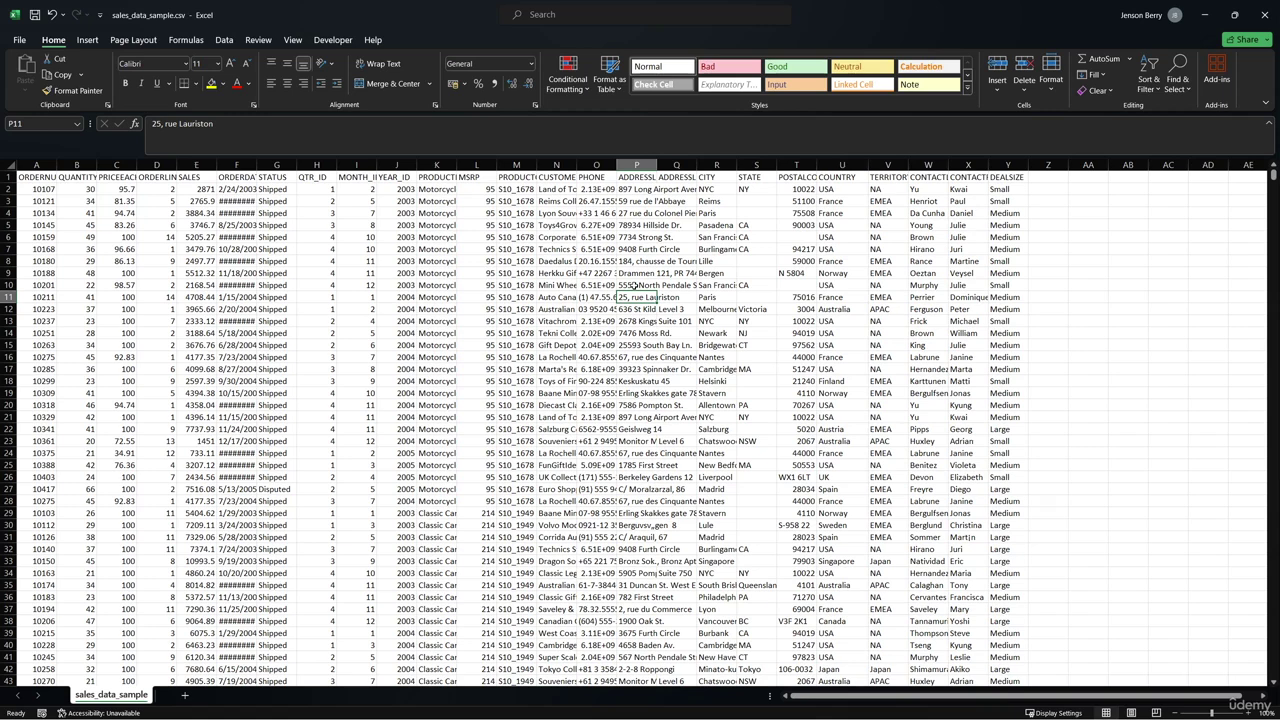
{"action": "key", "text": "ctrl+shift+l"}
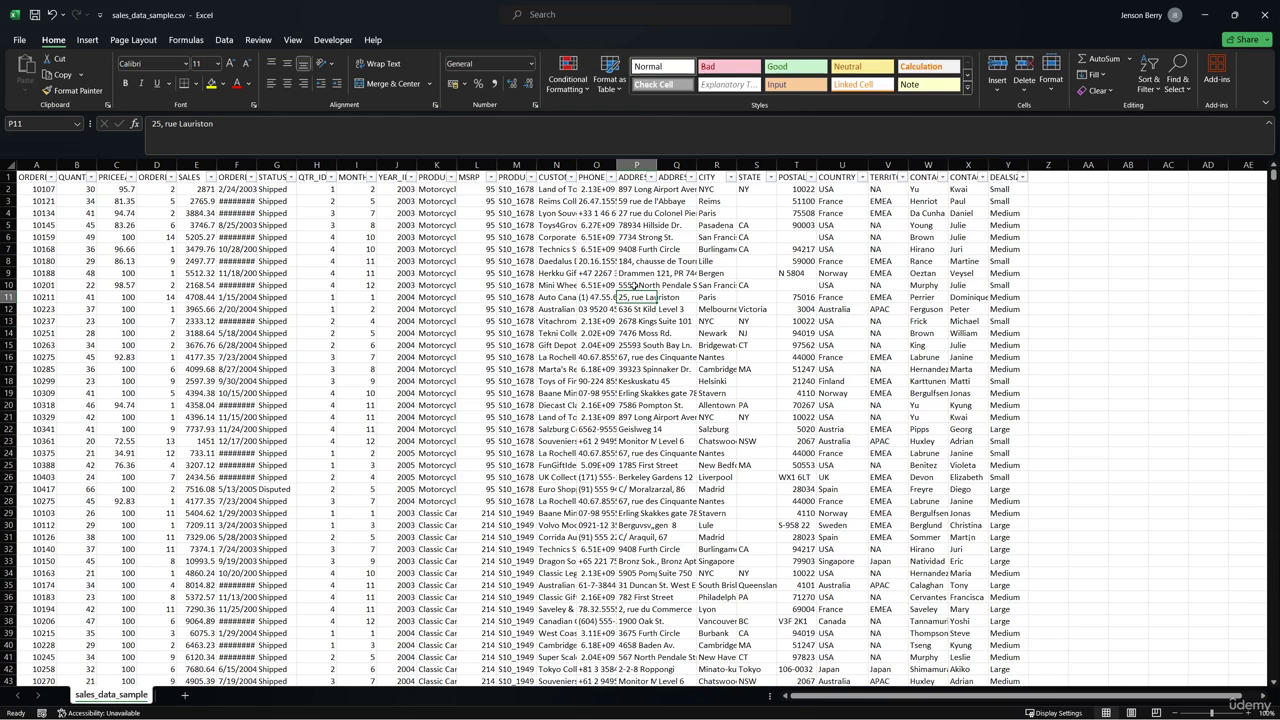
{"action": "key", "text": "ctrl+shift+l"}
{"action": "key", "text": "ctrl+shift+l"}
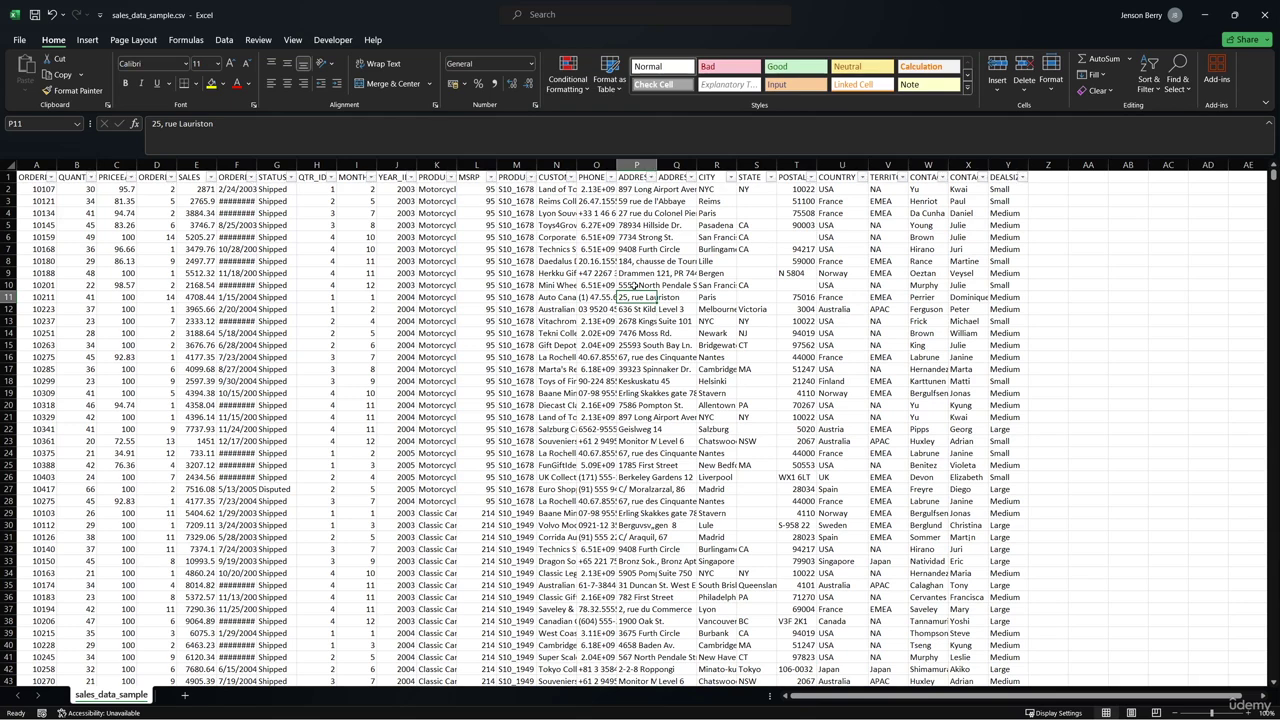